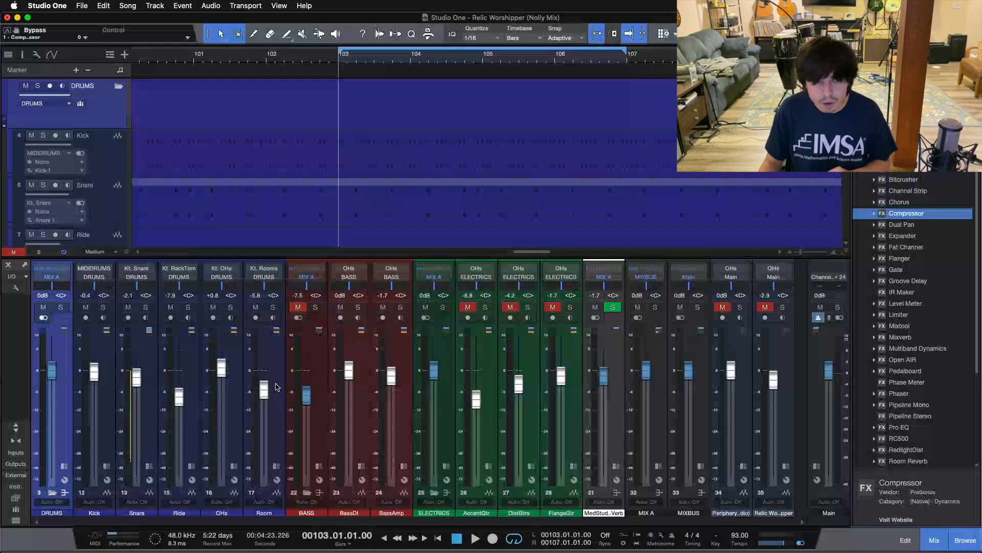
Step: Select the DRUMS bus channel in the mixer and audition the looped section from bar 103
click(276, 388)
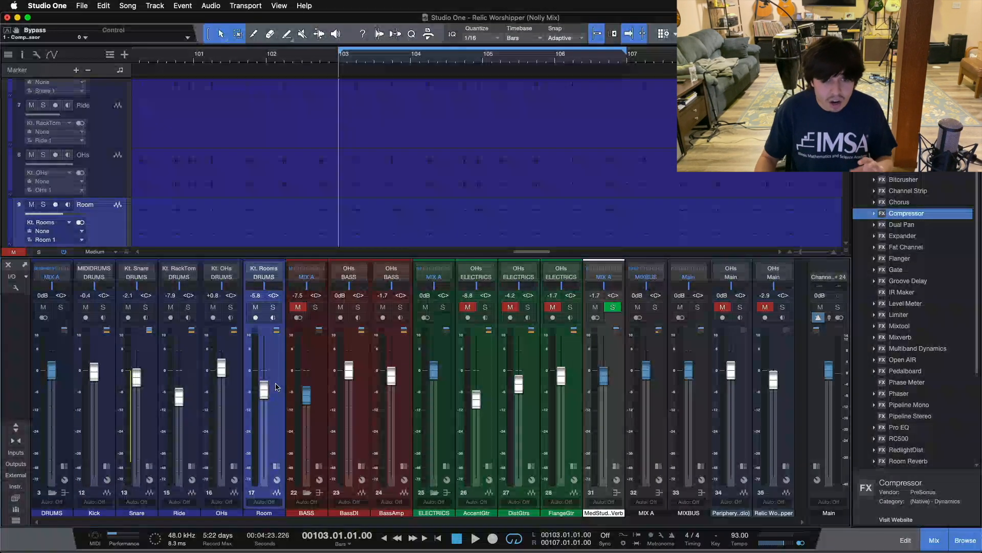
scroll(457, 199, up, 3)
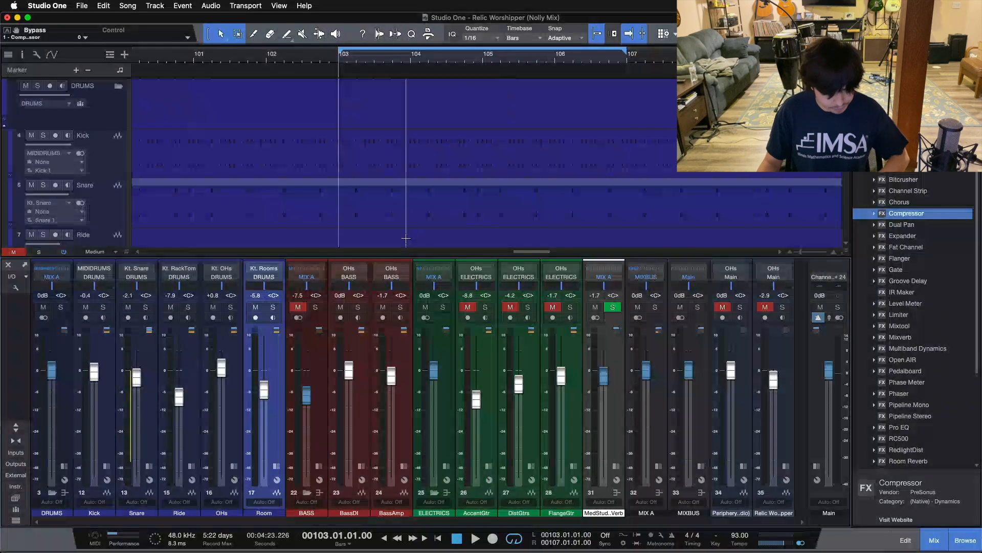
click(64, 412)
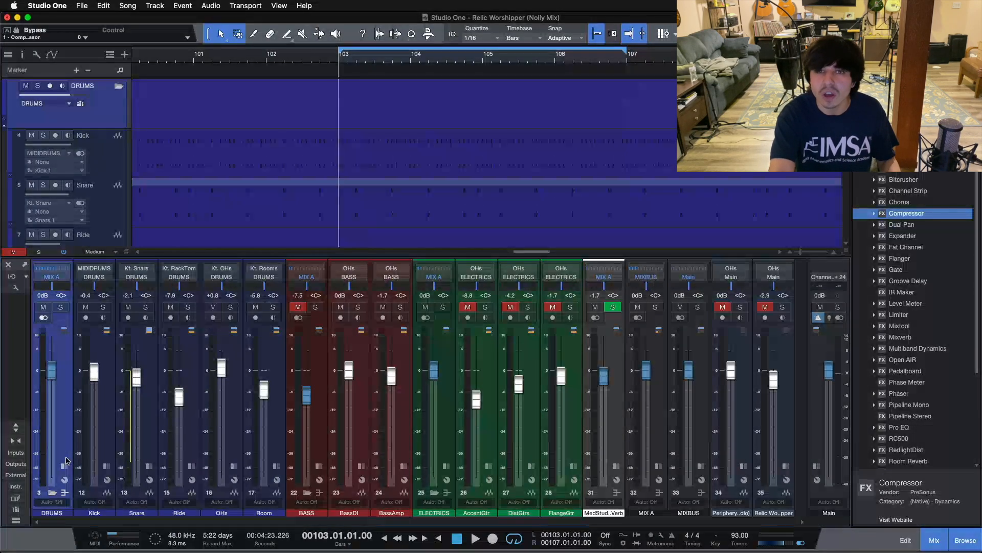
key(space)
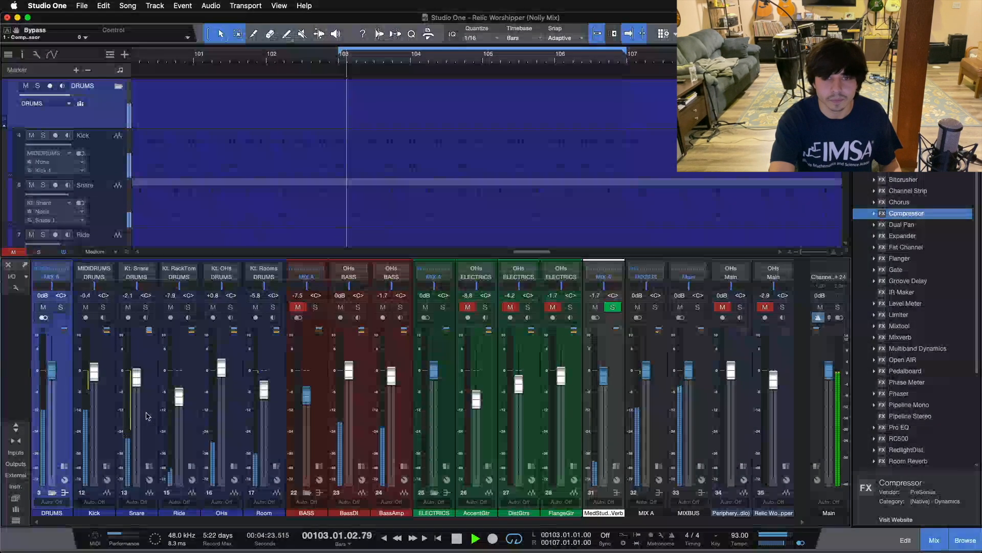
key(space)
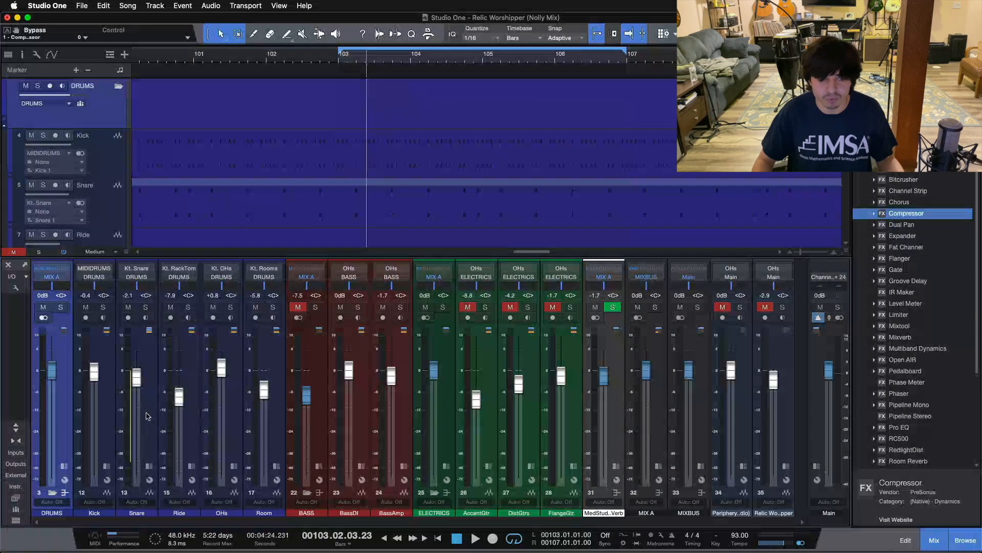
Step: Expand the DRUMS bus channel to show its inserts and play the looped section from bar 103
click(62, 464)
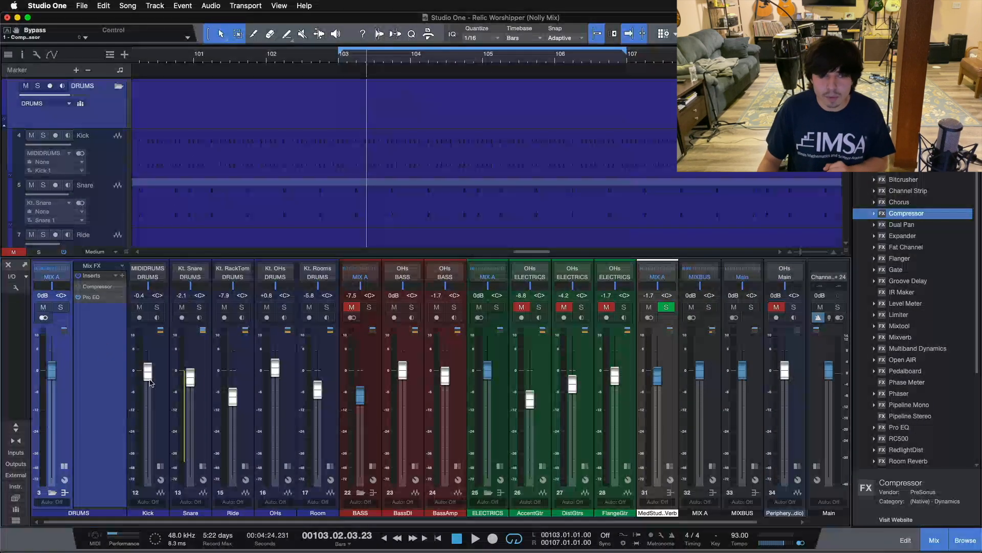
key(space)
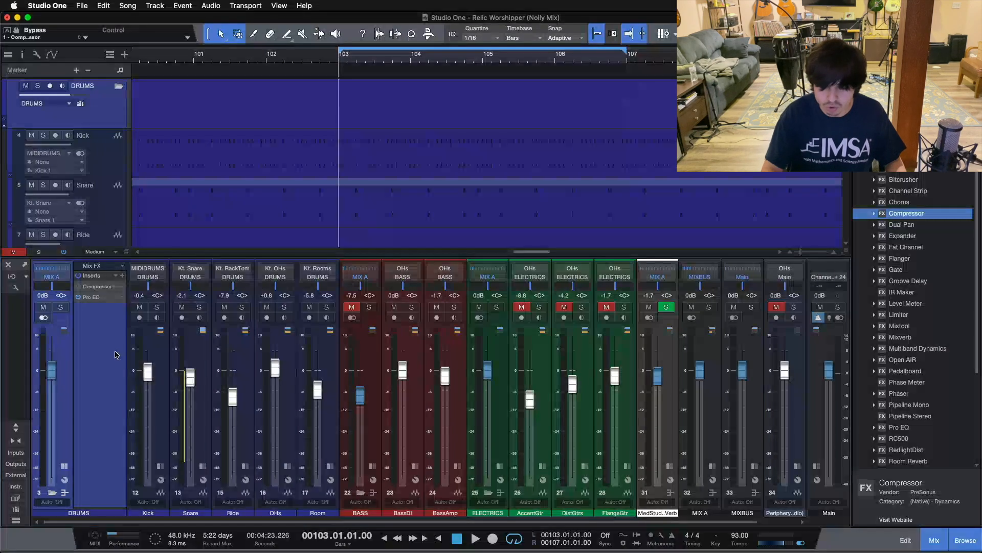
key(space)
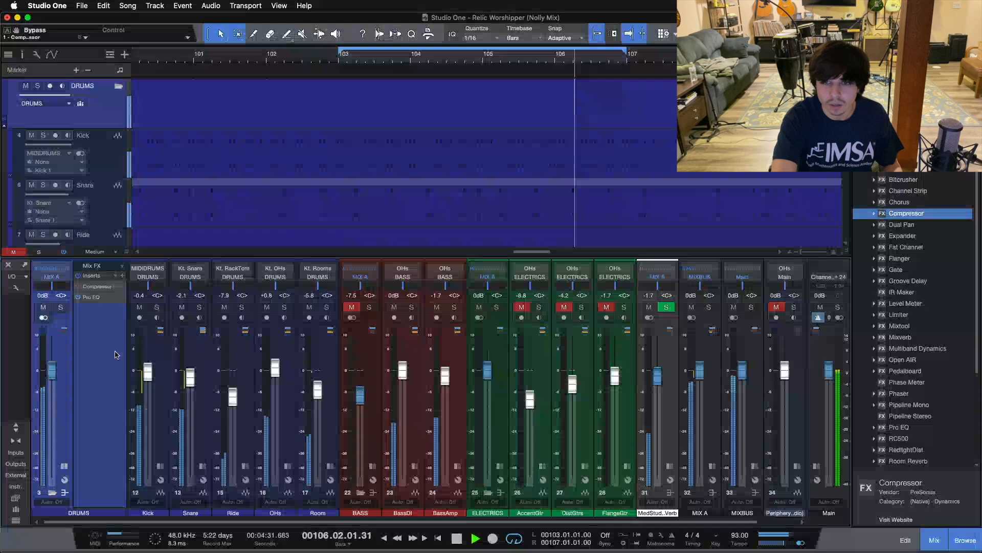
key(space)
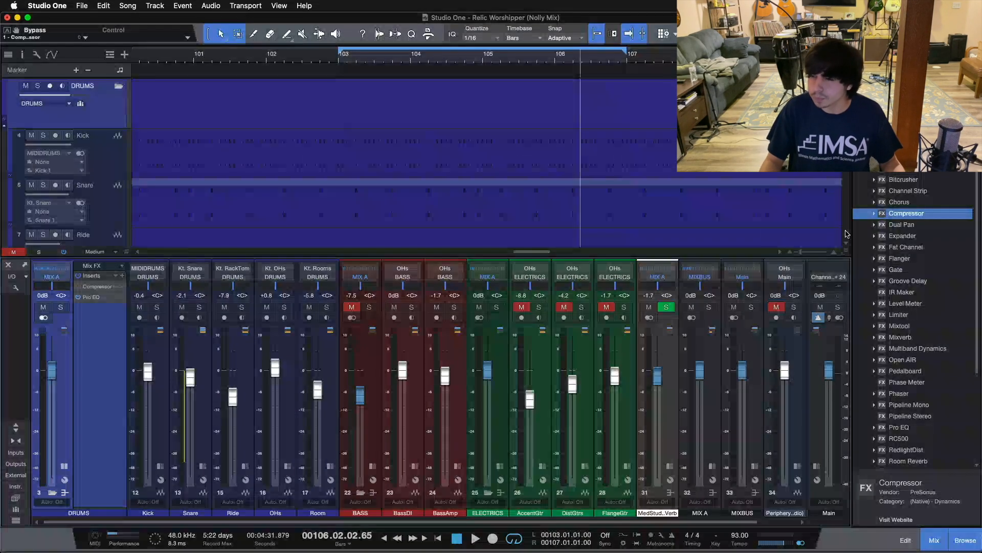
Step: Add a second Compressor to the DRUMS bus between the existing Compressor and the Pro EQ
drag(896, 217, 101, 295)
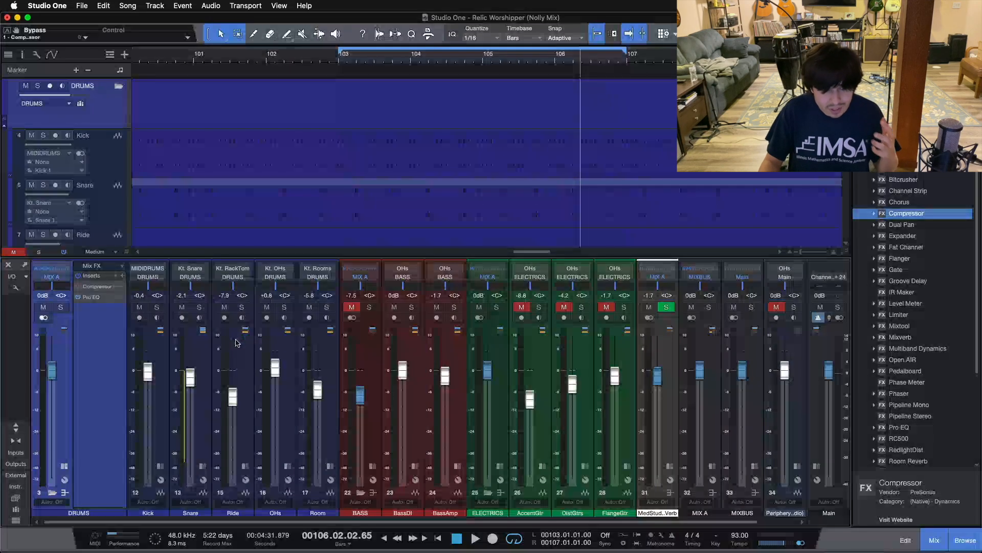
drag(563, 304, 553, 300)
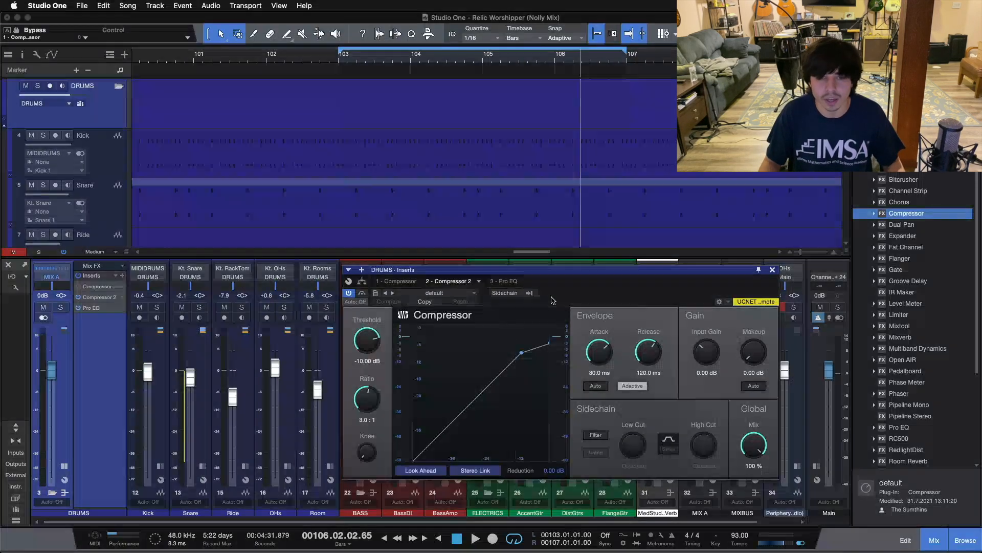
mouse_move(551, 300)
mouse_down()
mouse_move(602, 290)
mouse_move(595, 319)
mouse_move(559, 308)
mouse_move(557, 297)
mouse_up()
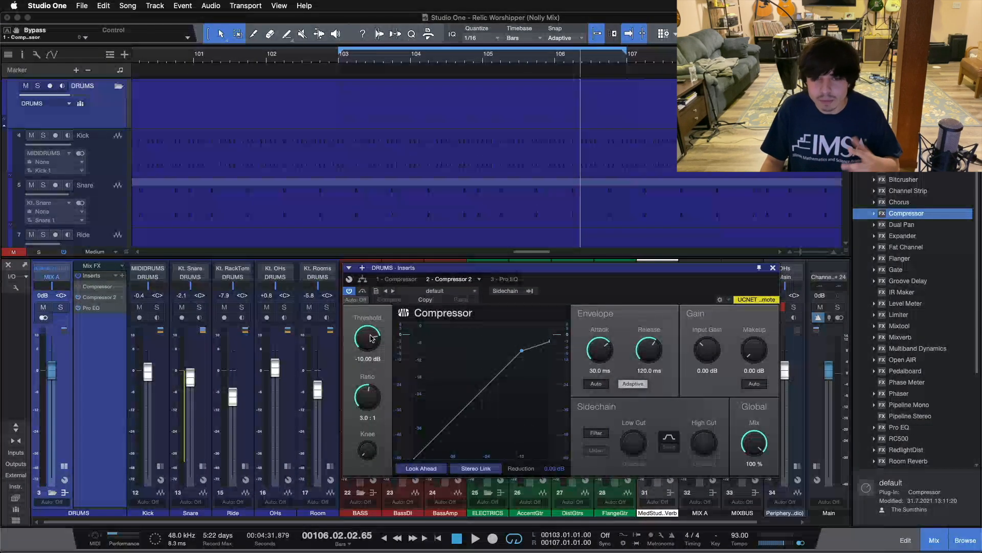
Step: During loop playback, lower the second drum bus compressor's threshold to -23.76 dB and its attack to 28.1 ms
key(space)
key(space)
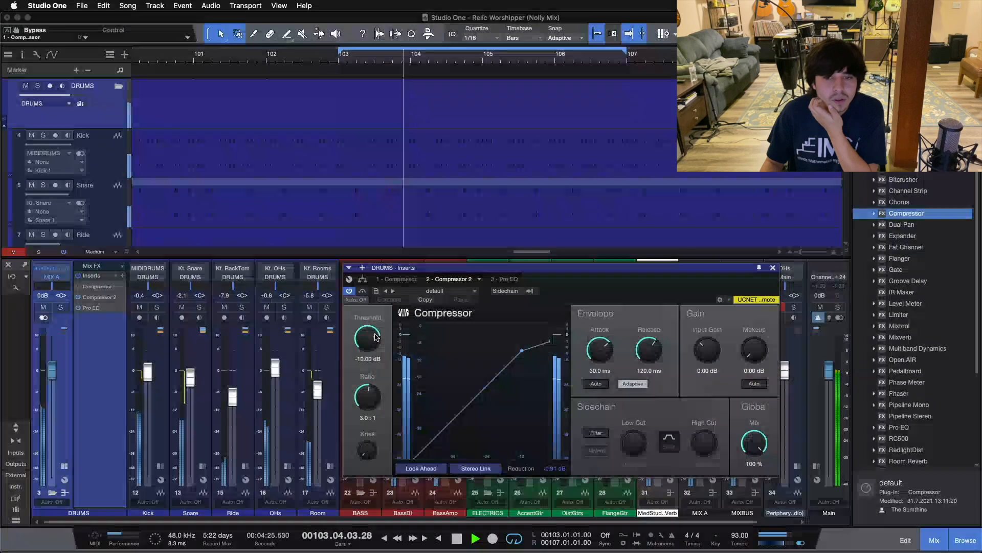
drag(375, 336, 375, 338)
scroll(375, 338, down, 6)
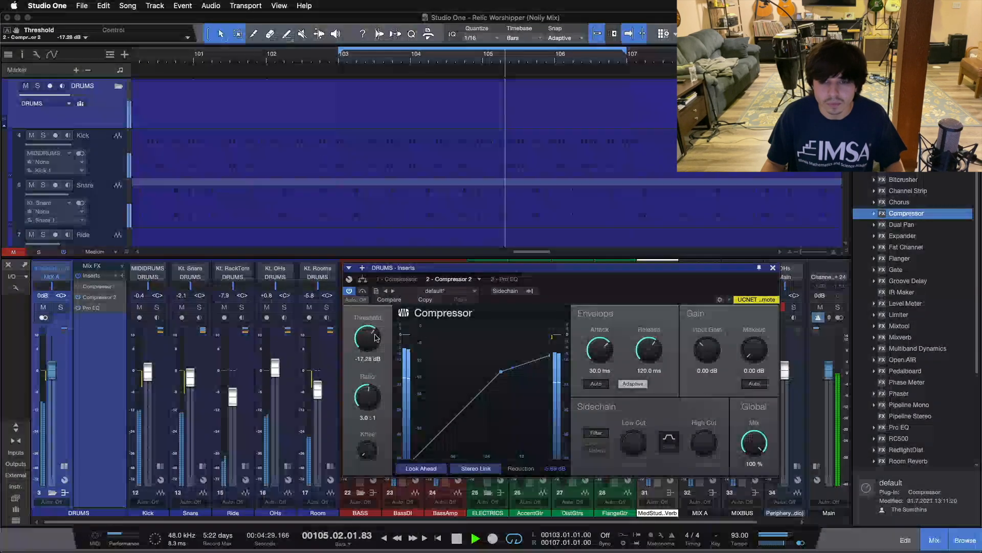
scroll(375, 338, down, 3)
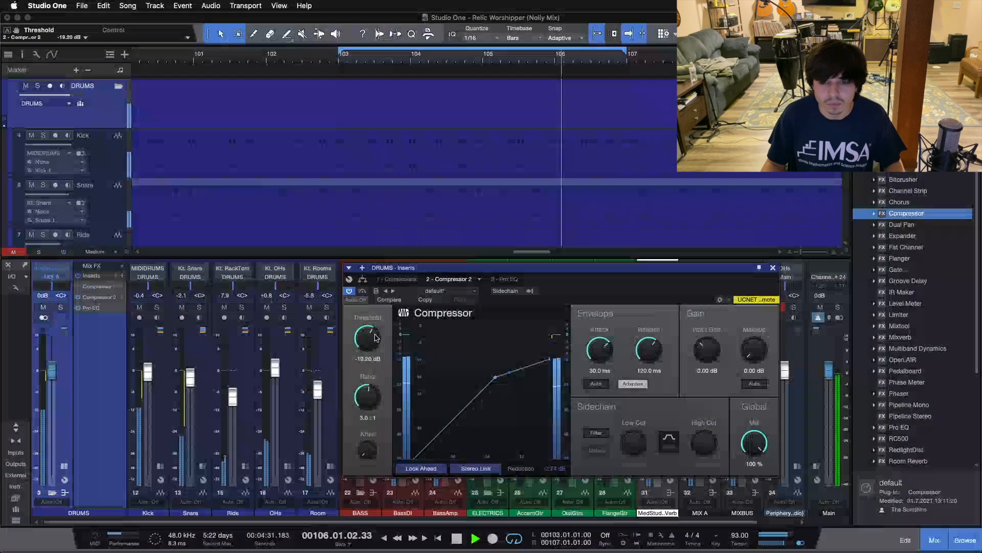
scroll(376, 338, down, 2)
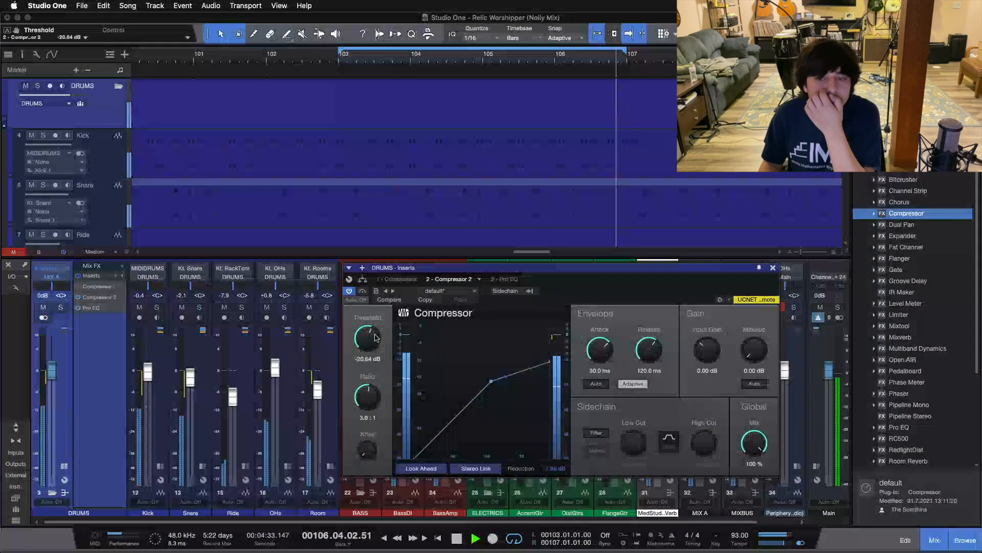
scroll(376, 338, down, 1)
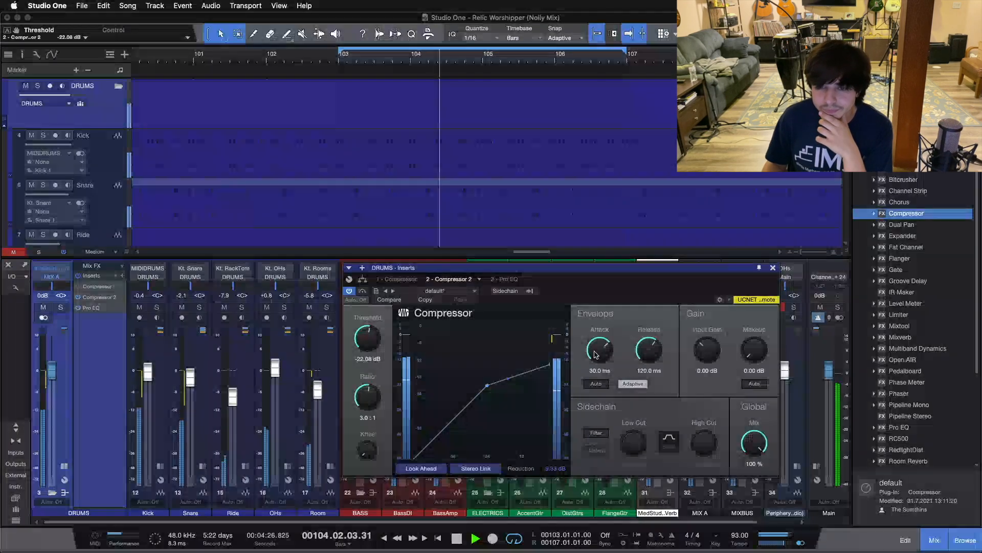
scroll(606, 352, down, 2)
scroll(377, 346, down, 4)
scroll(377, 346, up, 1)
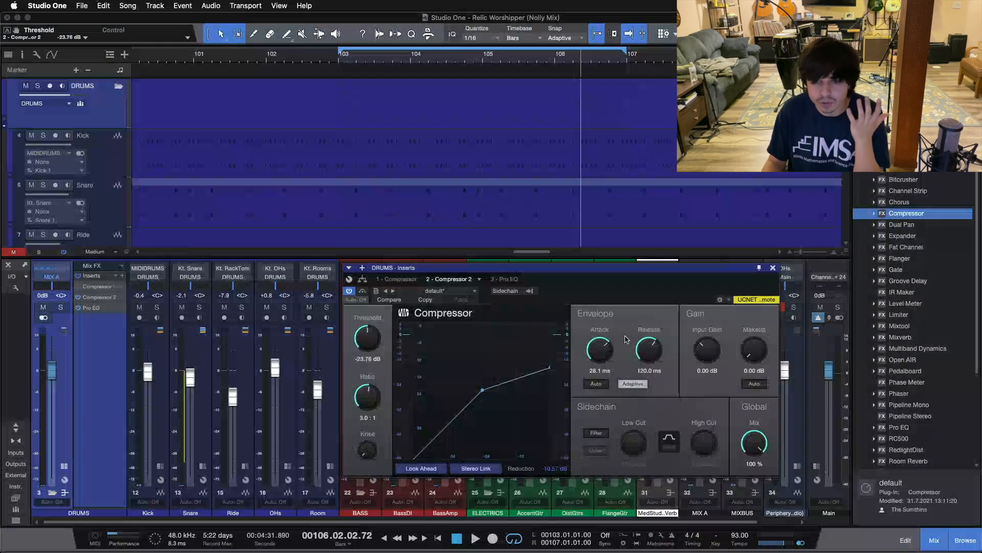
Step: Set the second drum bus compressor's attack to 0.53 ms and release to 52.1 ms during loop playback
key(space)
key(space)
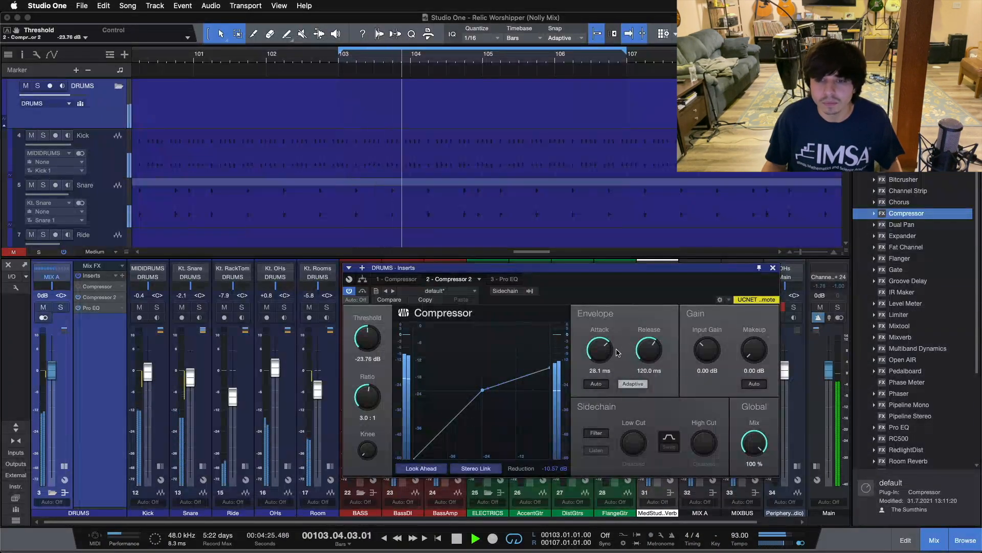
drag(602, 350, 610, 392)
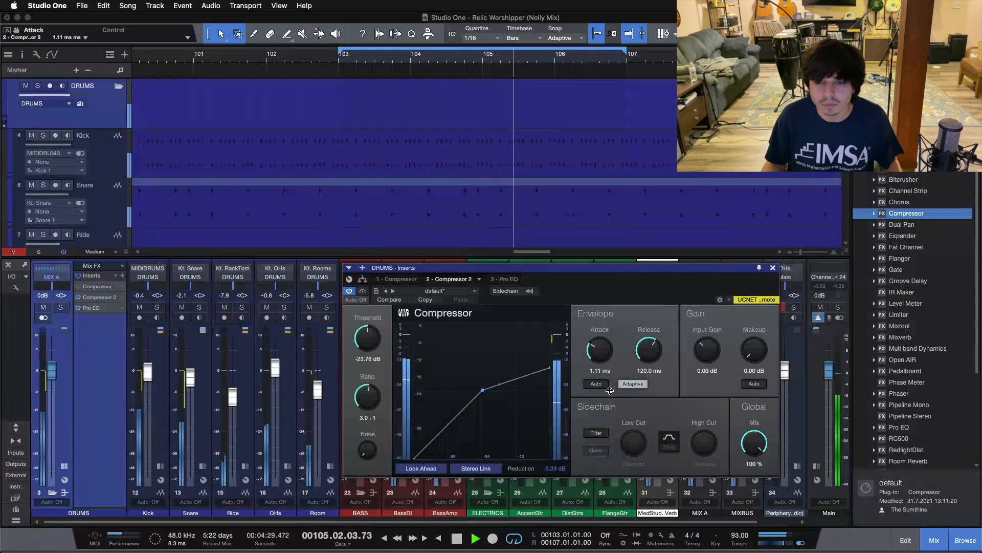
drag(603, 356, 654, 351)
scroll(653, 351, down, 4)
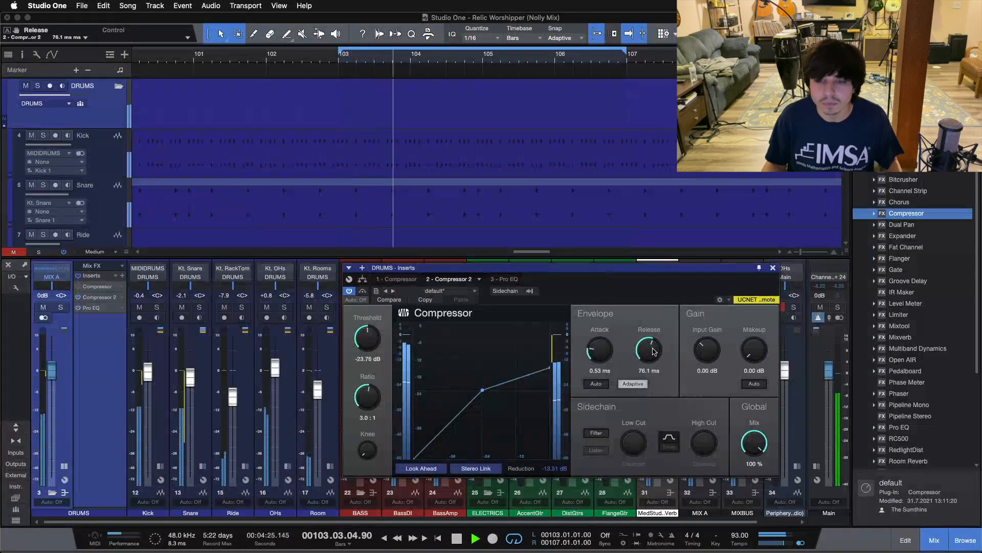
scroll(654, 351, down, 2)
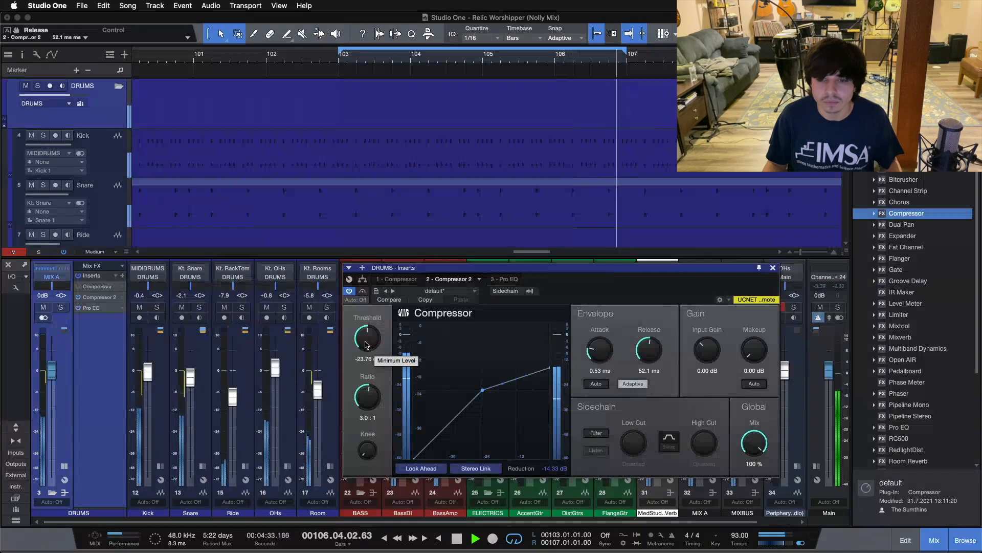
Step: Adjust the second drum bus compressor's threshold to -12.48 dB by ear, and stop playback
scroll(367, 345, up, 2)
scroll(367, 344, up, 4)
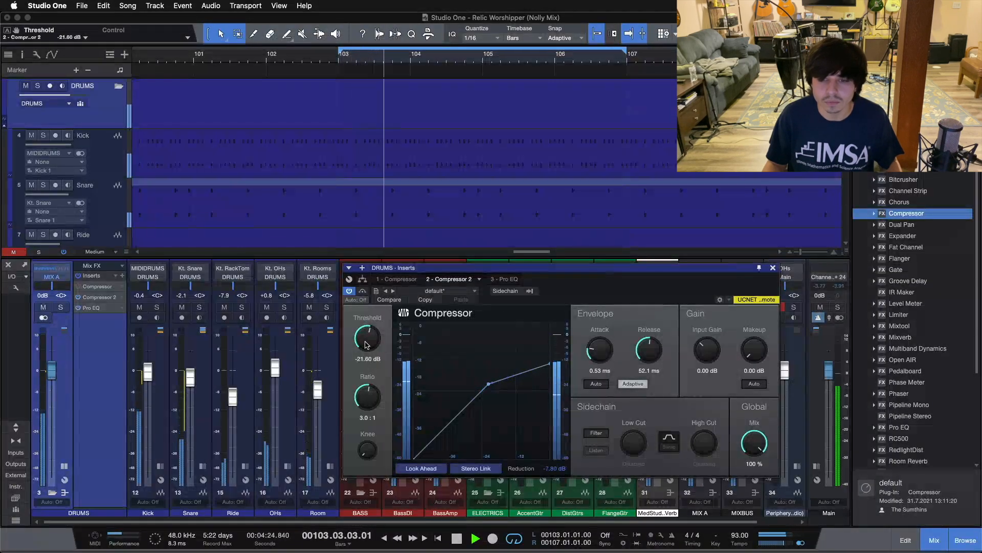
scroll(366, 344, up, 3)
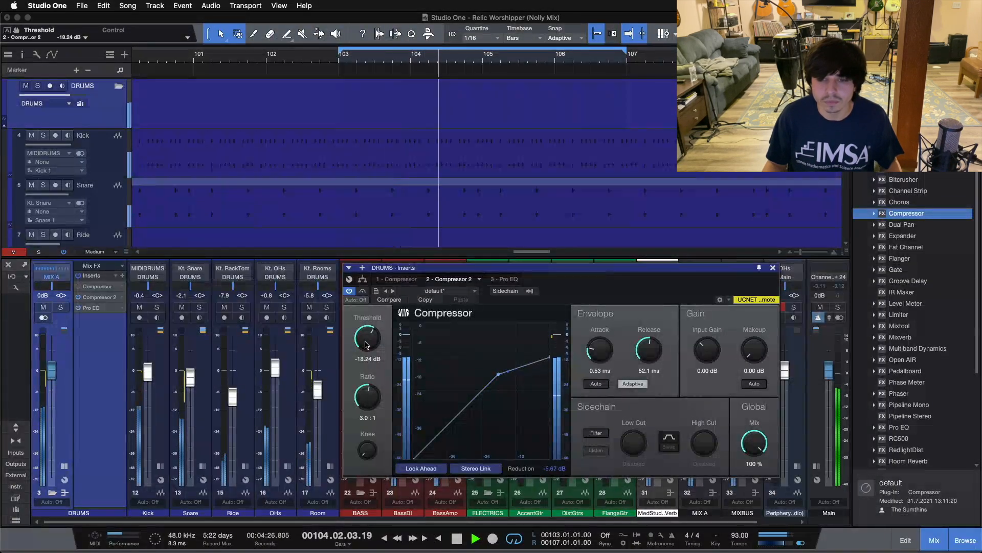
scroll(366, 344, up, 3)
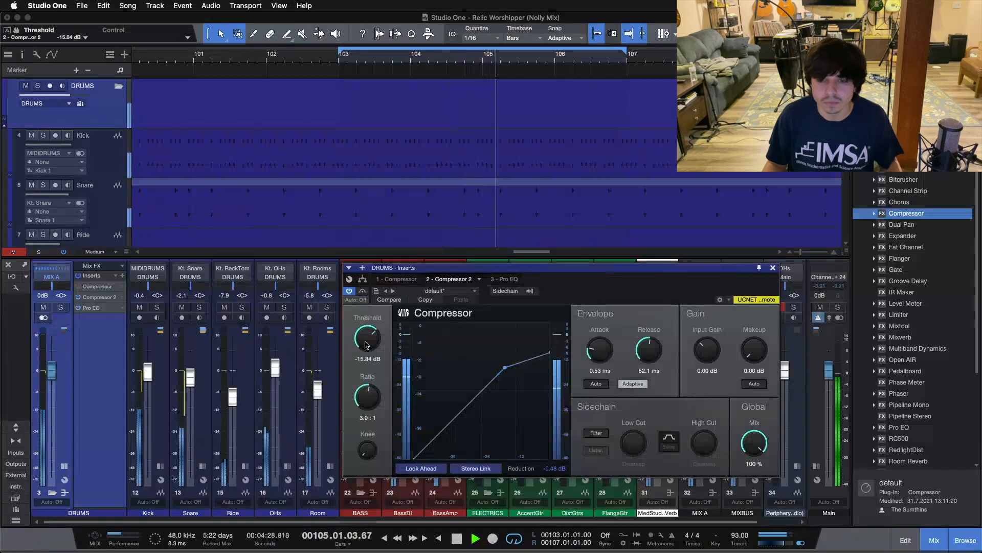
scroll(367, 345, up, 3)
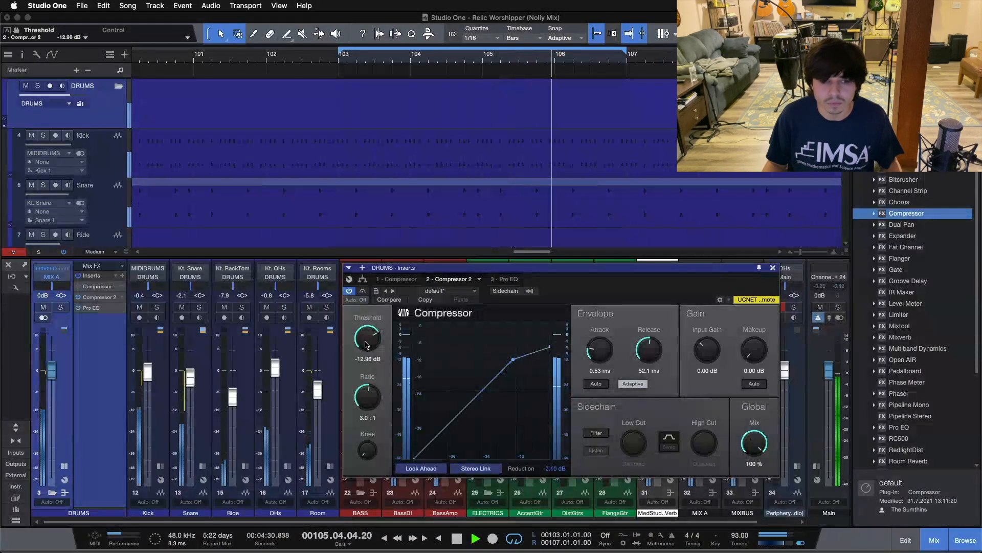
scroll(366, 345, up, 1)
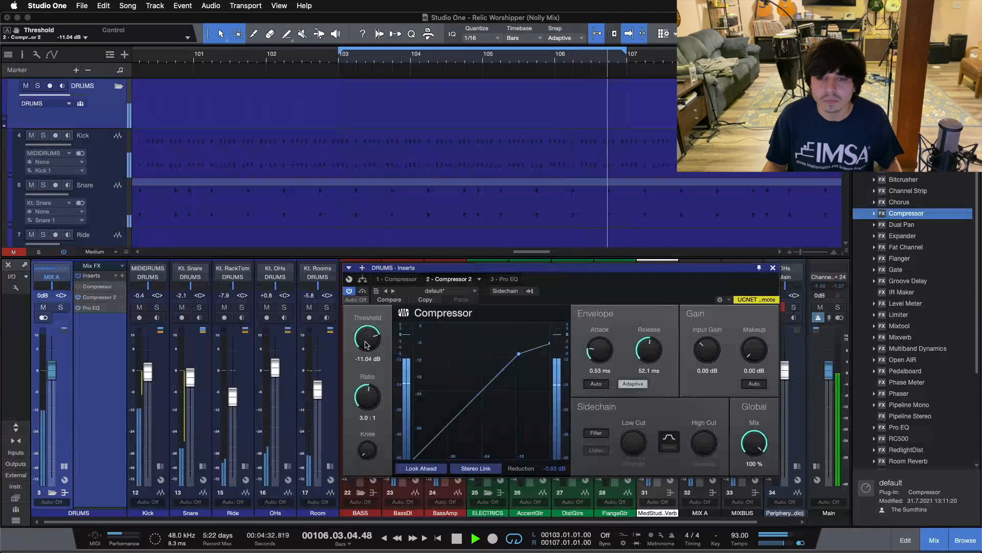
scroll(366, 345, down, 7)
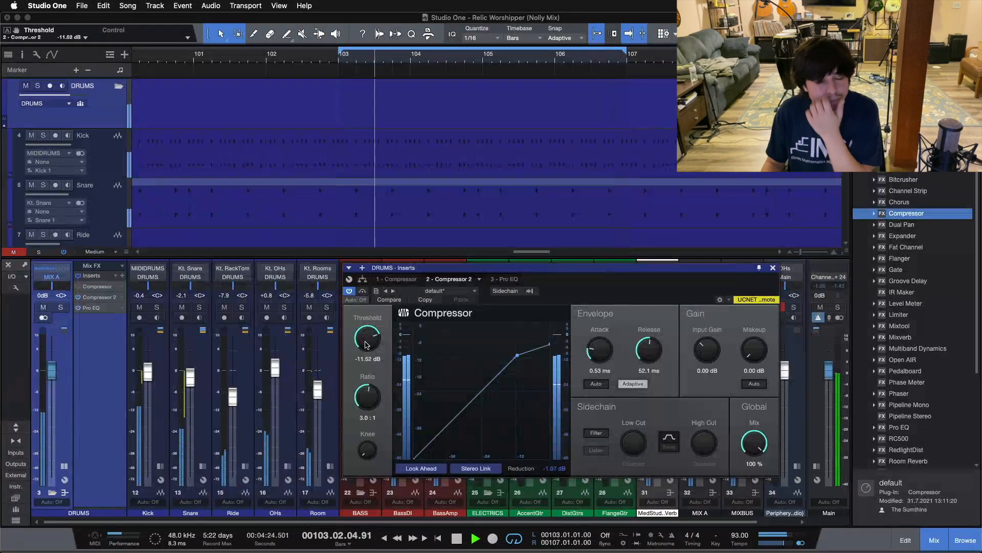
scroll(366, 345, up, 2)
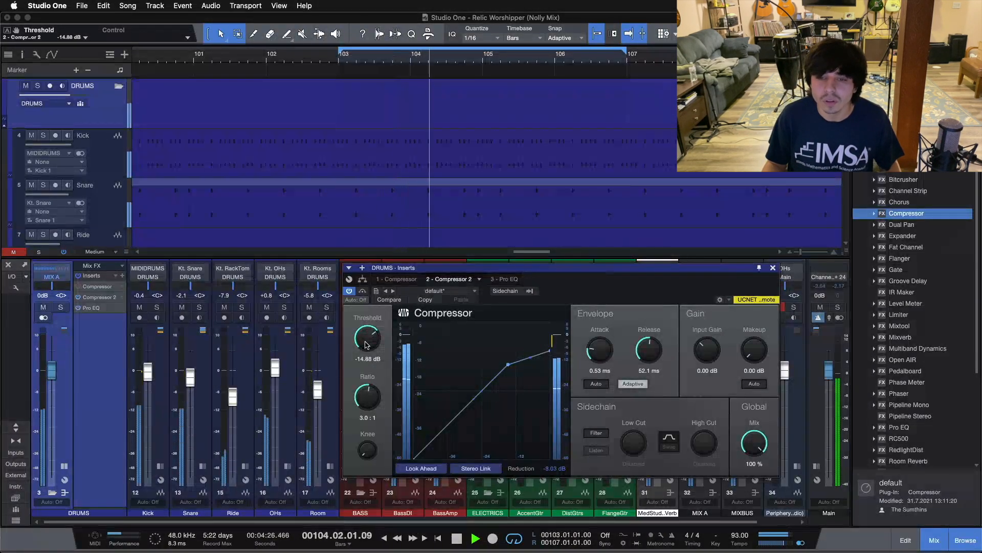
scroll(366, 345, up, 2)
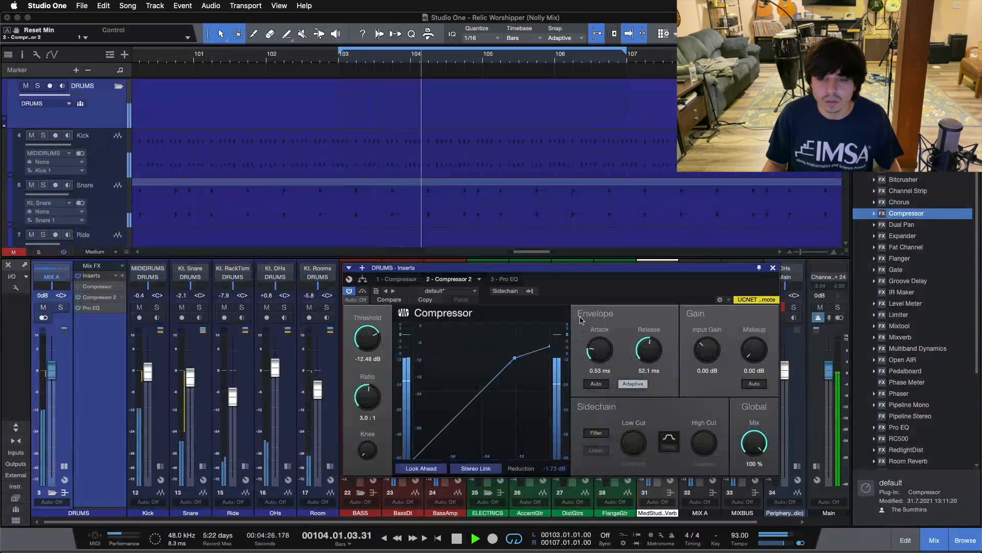
key(space)
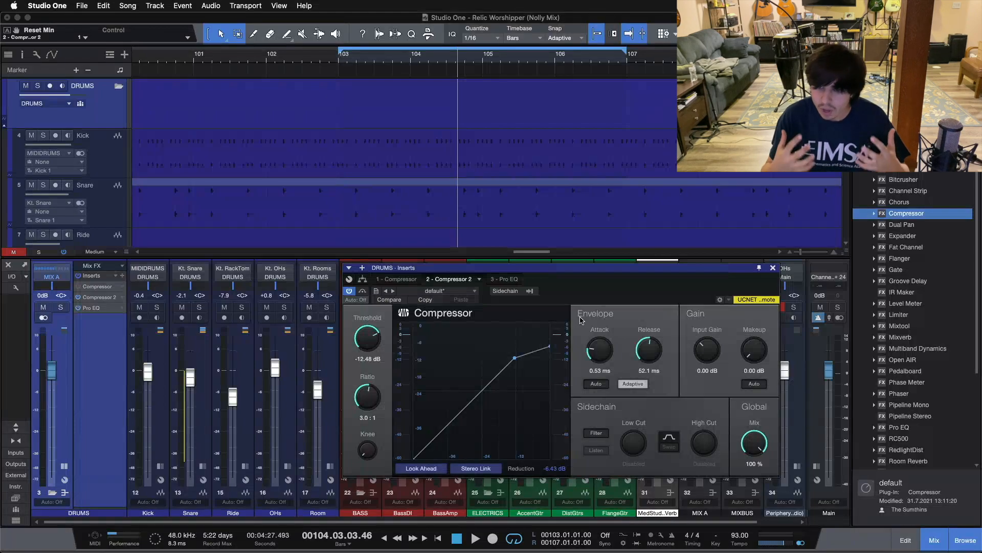
Step: Play the loop and toggle the second drum bus compressor's bypass on and off to compare the sound, and stop playback
key(space)
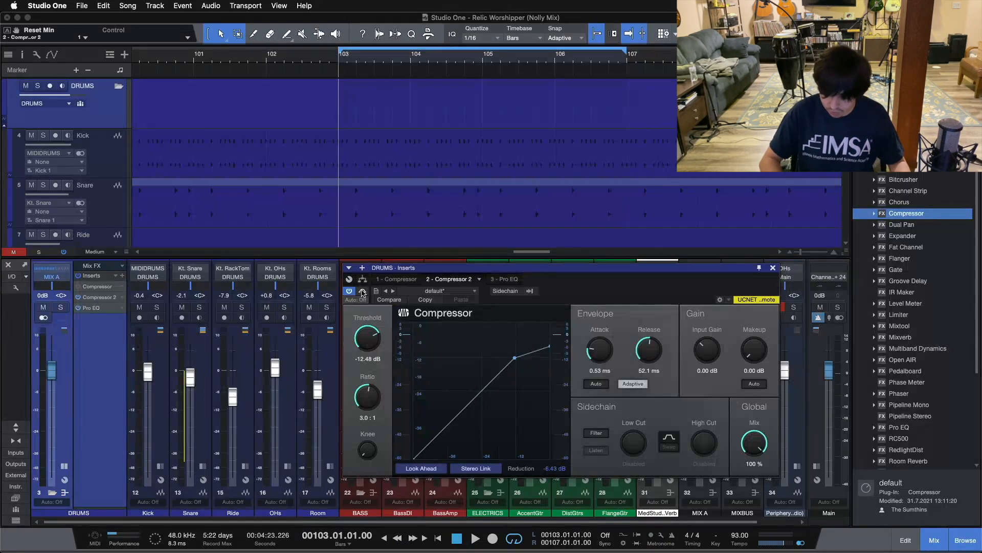
key(space)
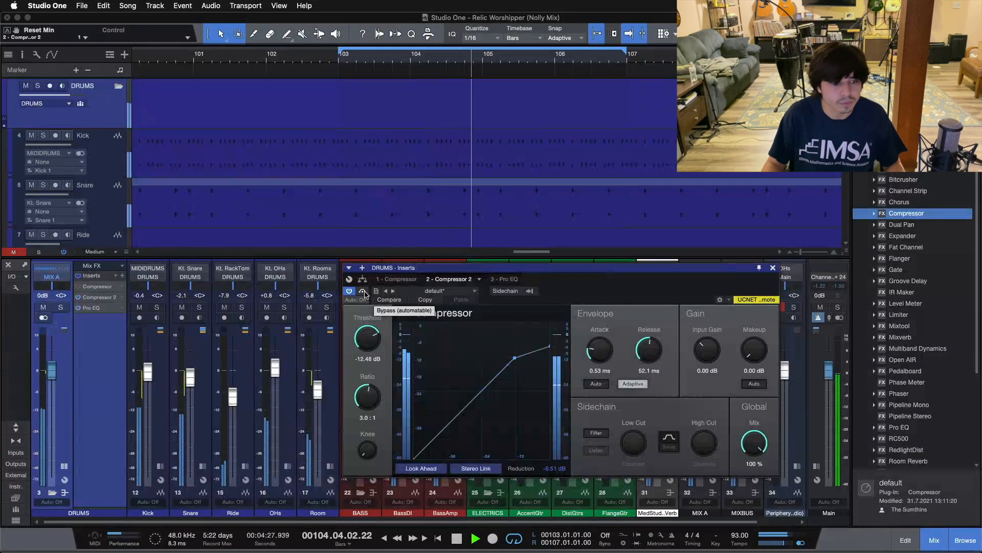
click(364, 291)
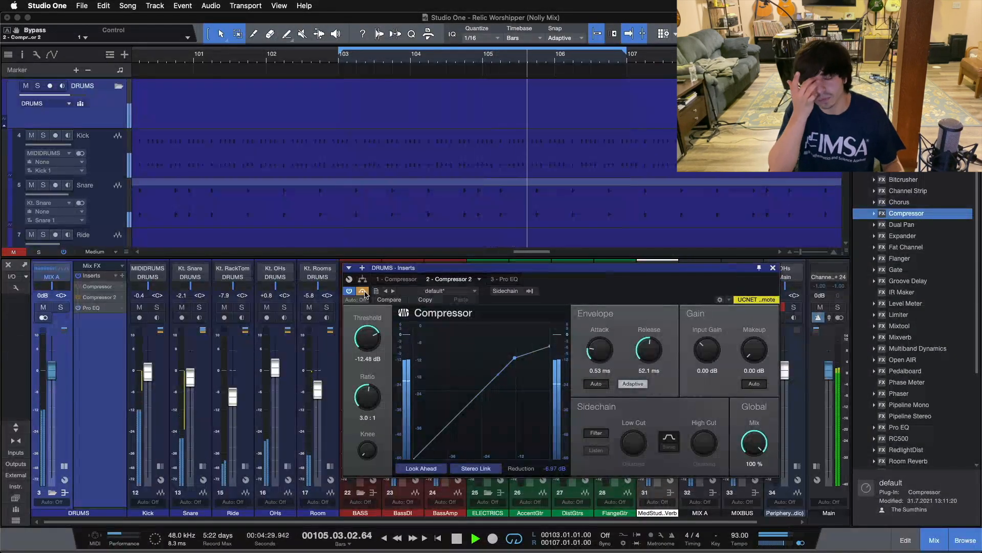
click(363, 292)
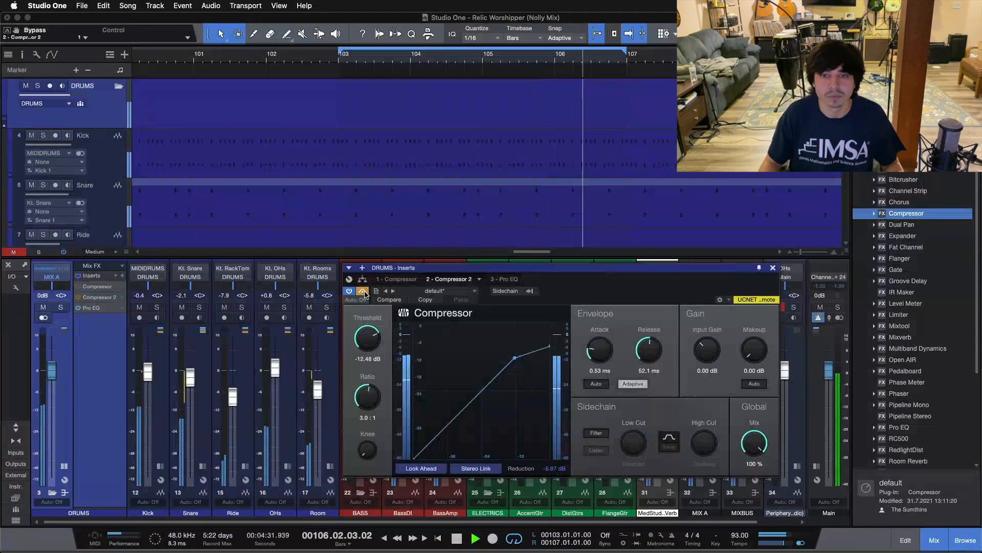
click(364, 292)
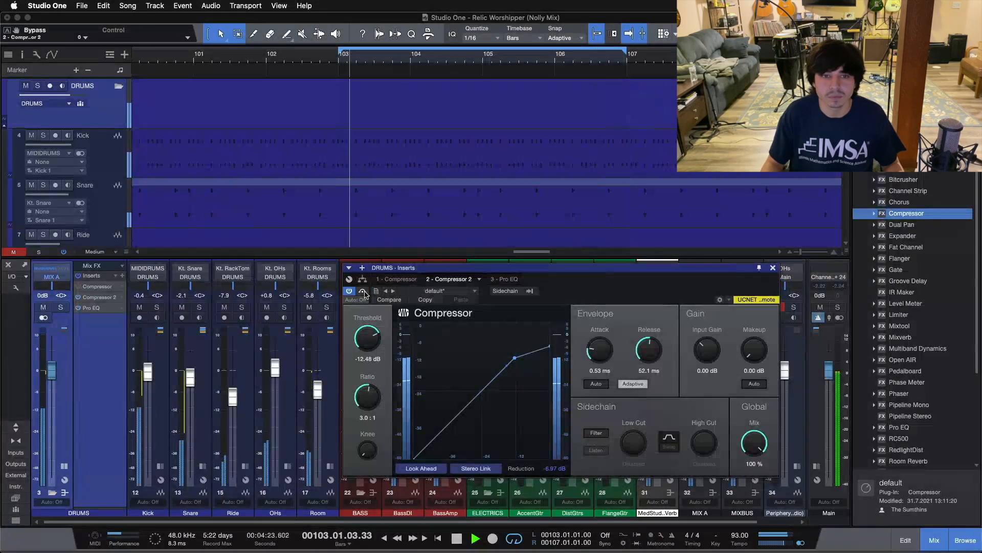
click(364, 291)
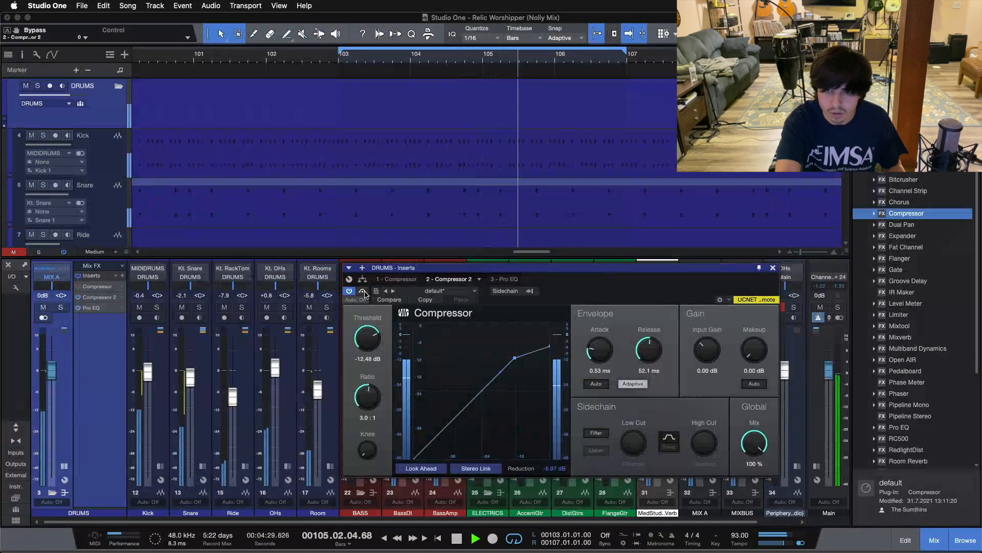
key(space)
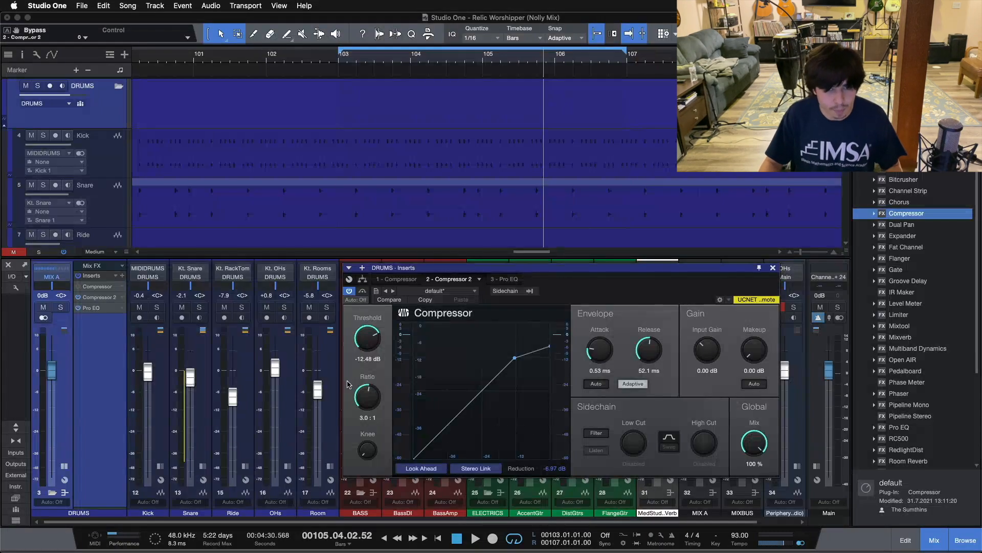
Step: Deactivate the second compressor on the drum bus, and switch to the first Compressor with it active
right_click(93, 298)
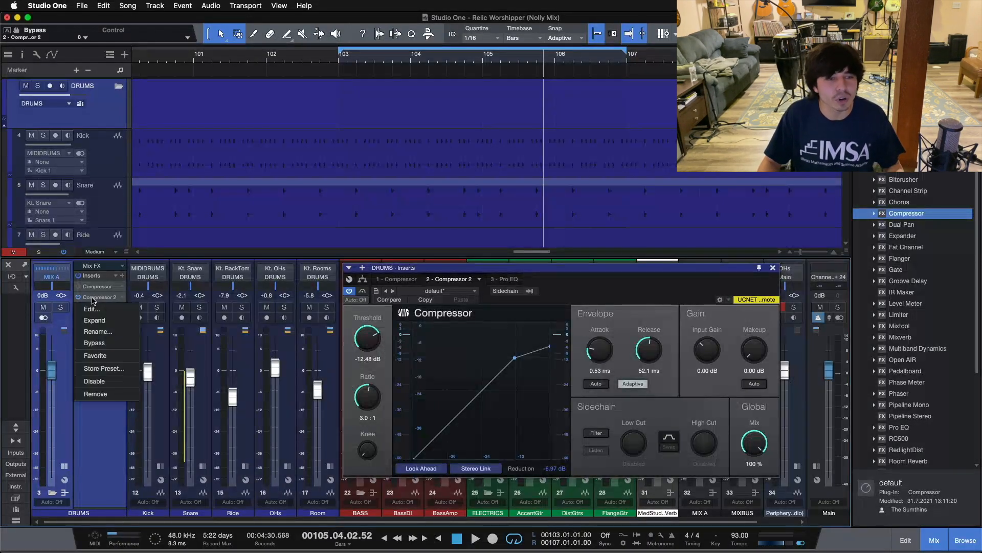
click(90, 430)
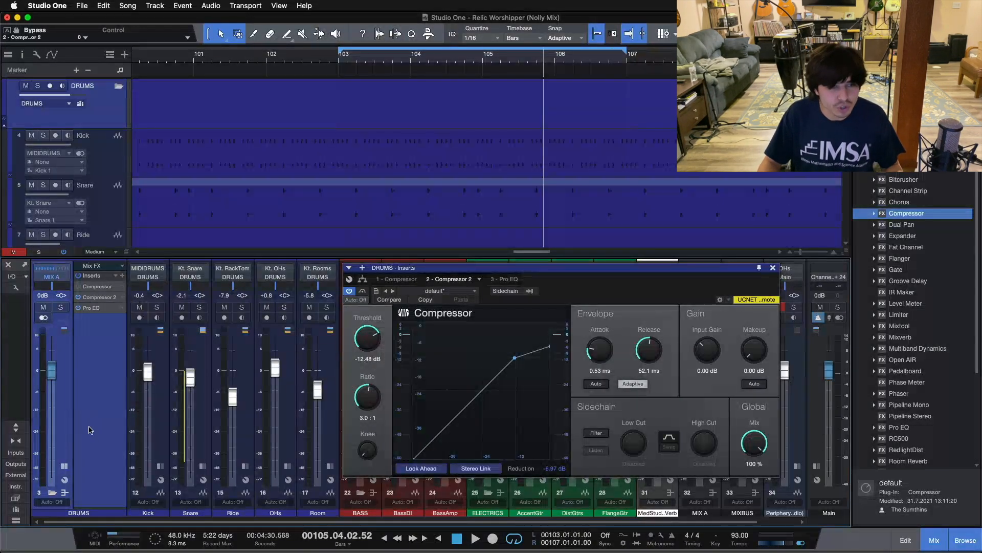
click(77, 298)
click(87, 288)
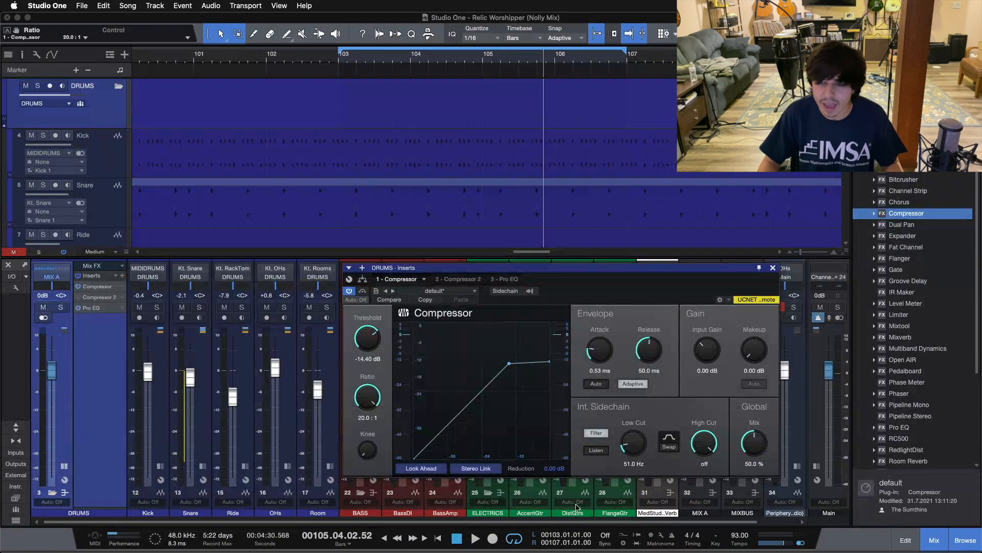
Step: Audition the first compressor's internal sidechain signal during loop playback, raise Mix to 100%, and turn sidechain listening off
click(594, 451)
key(space)
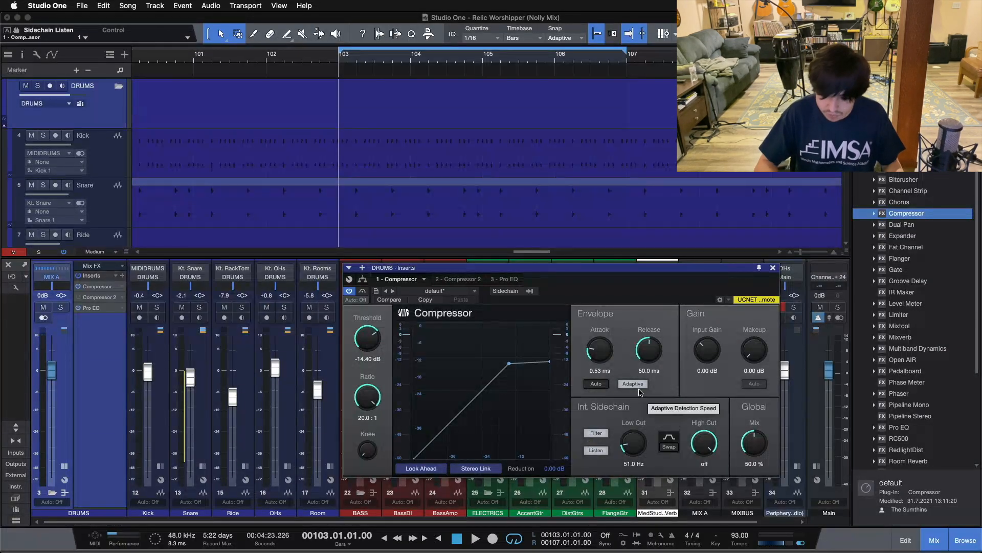
key(space)
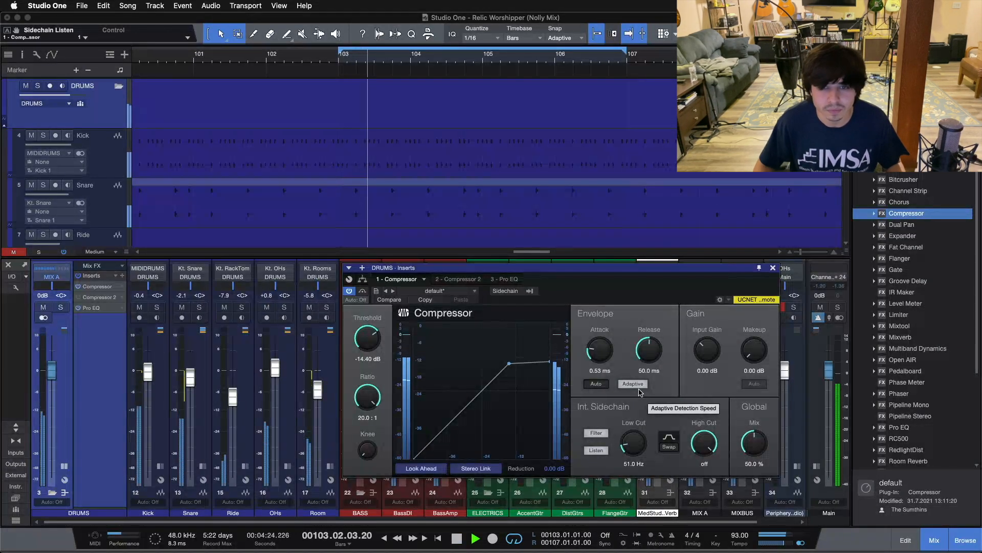
drag(754, 443, 773, 236)
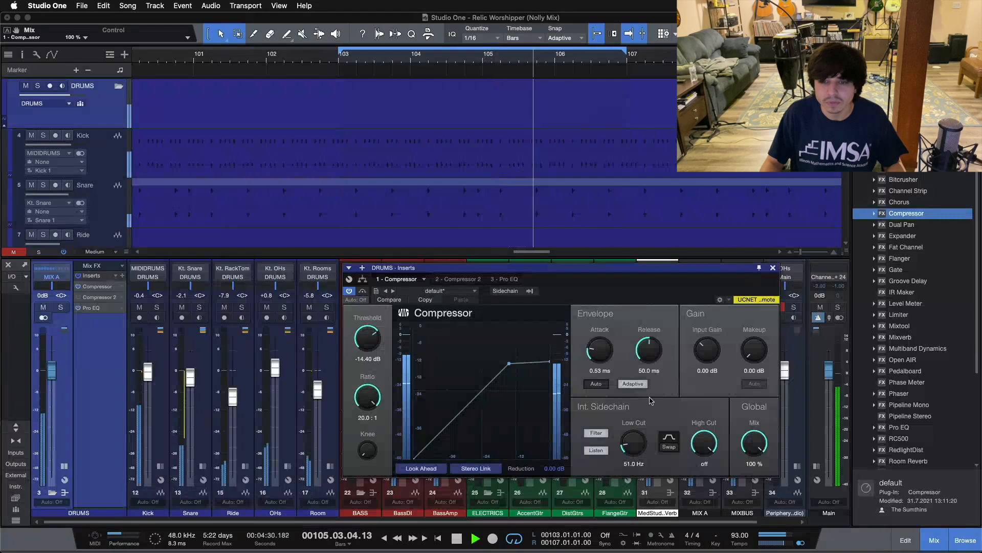
click(596, 450)
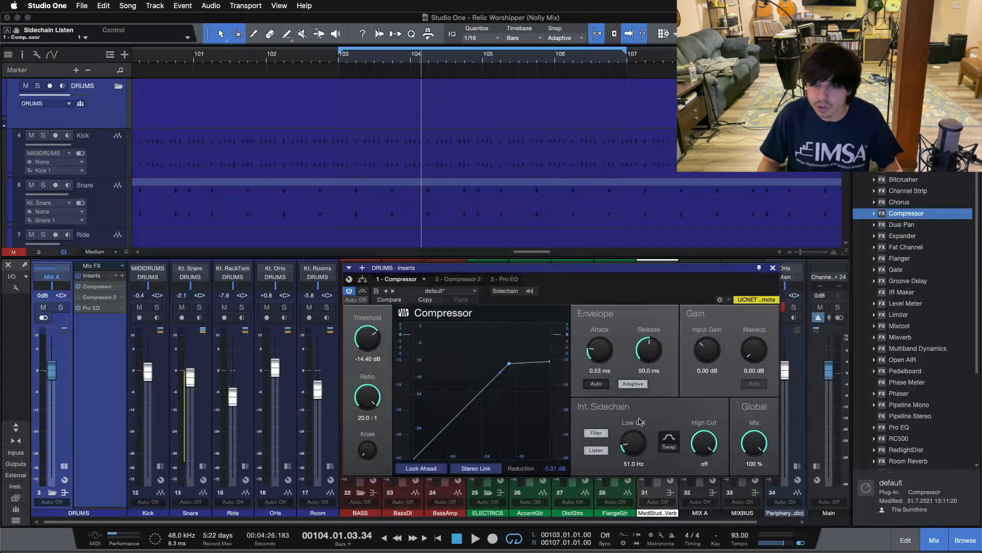
click(600, 451)
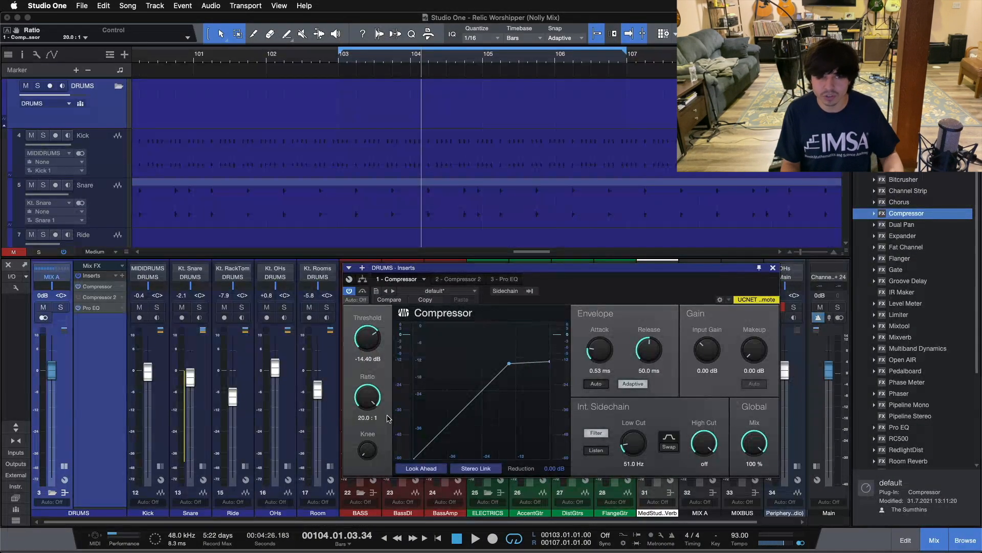
Step: Play from the loop start and toggle the first compressor's bypass to compare the drums with and without it, and stop playback
key(KP_1)
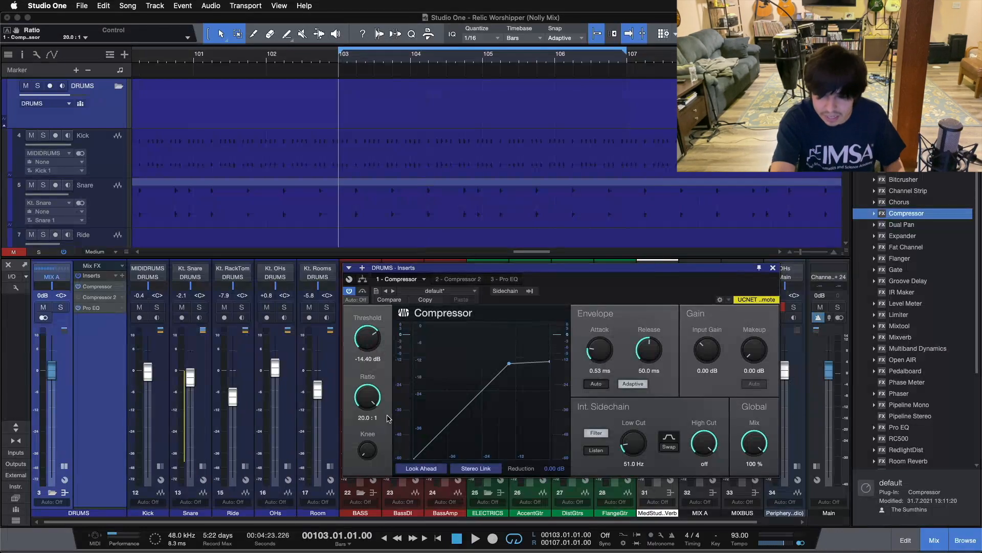
key(space)
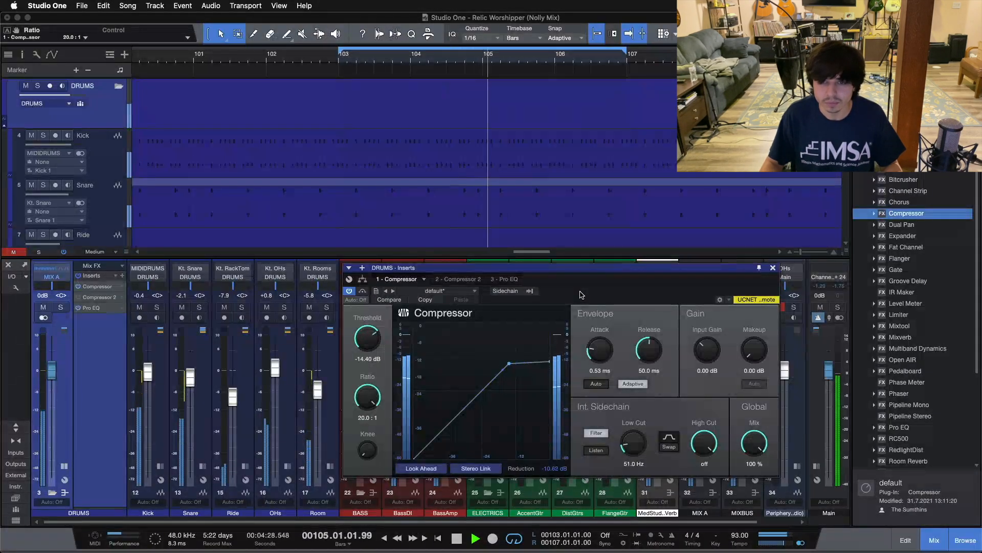
click(363, 291)
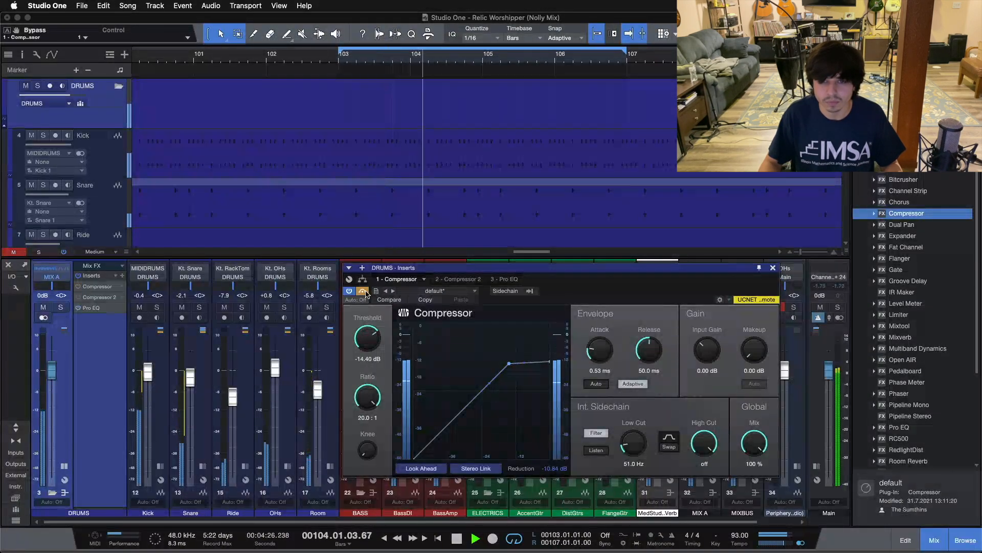
click(363, 291)
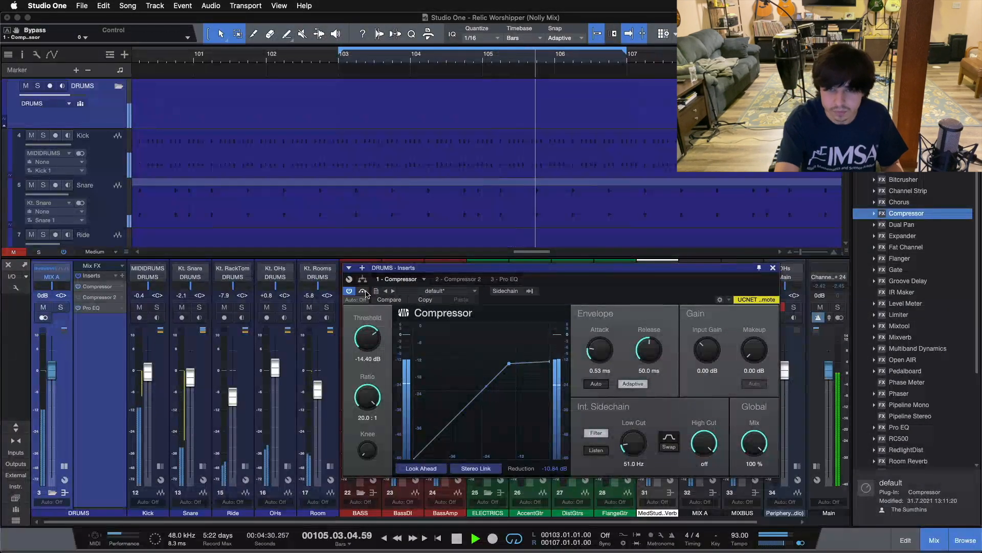
key(space)
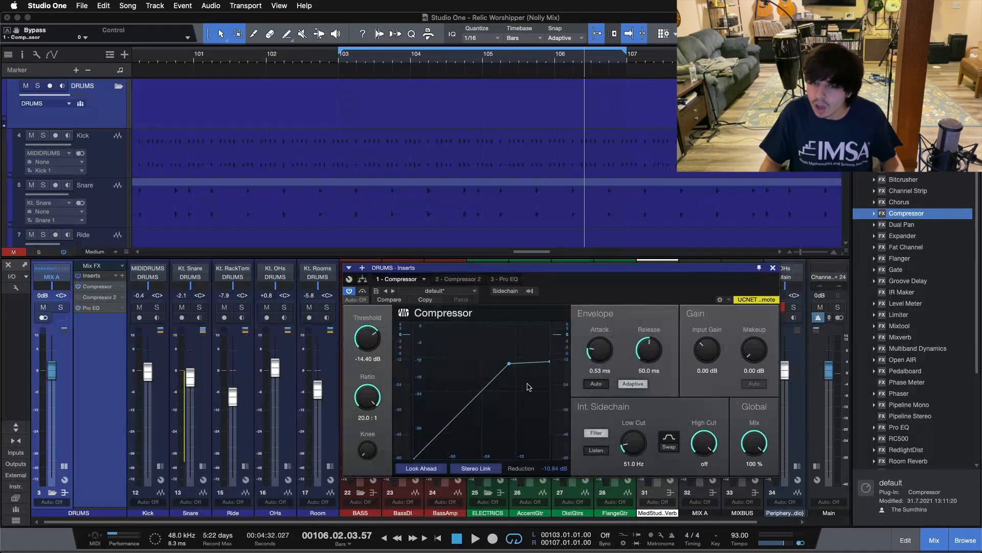
Step: Reset the first compressor's gain reduction readout, and sweep its Mix control down and back up to 100%
click(554, 468)
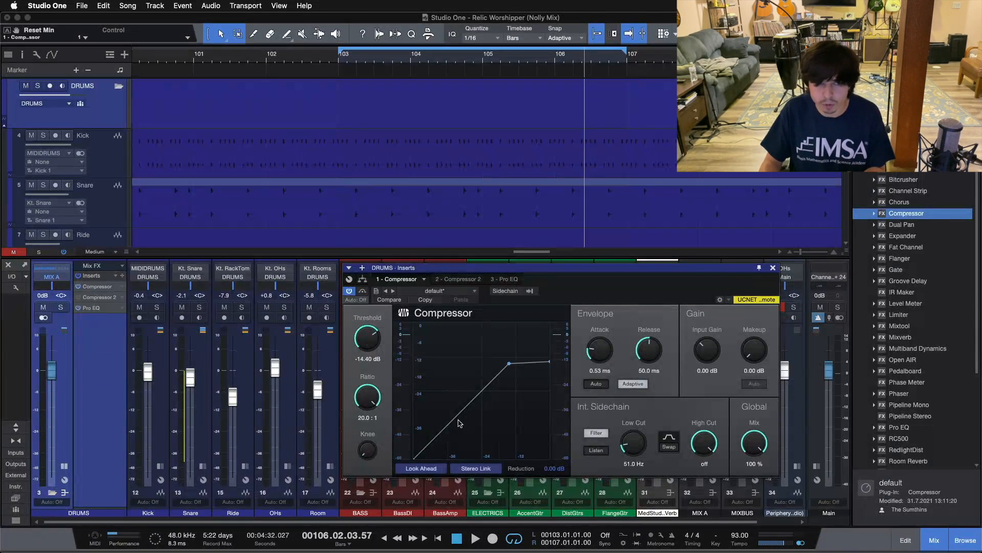
mouse_move(763, 446)
mouse_down()
mouse_move(743, 457)
mouse_move(745, 474)
mouse_move(756, 452)
mouse_up()
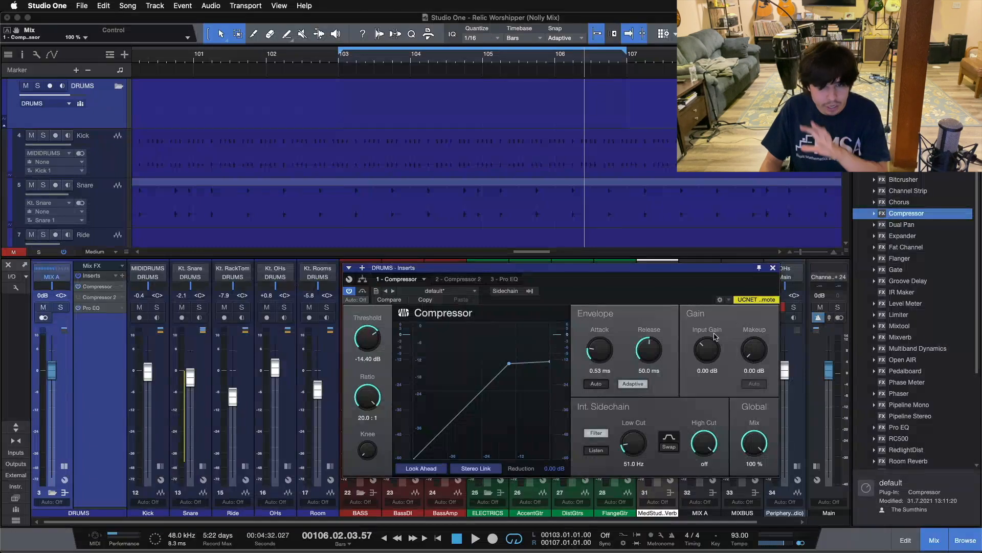
drag(750, 433, 766, 265)
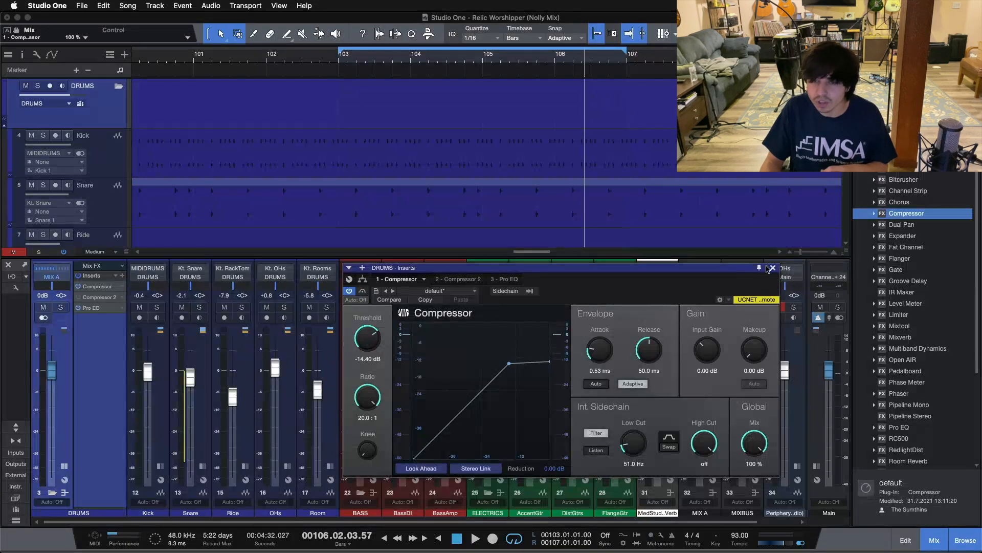
Step: Play from the loop start, lower the first compressor's Mix to 76% by ear, and return it to 100%
key(KP_1)
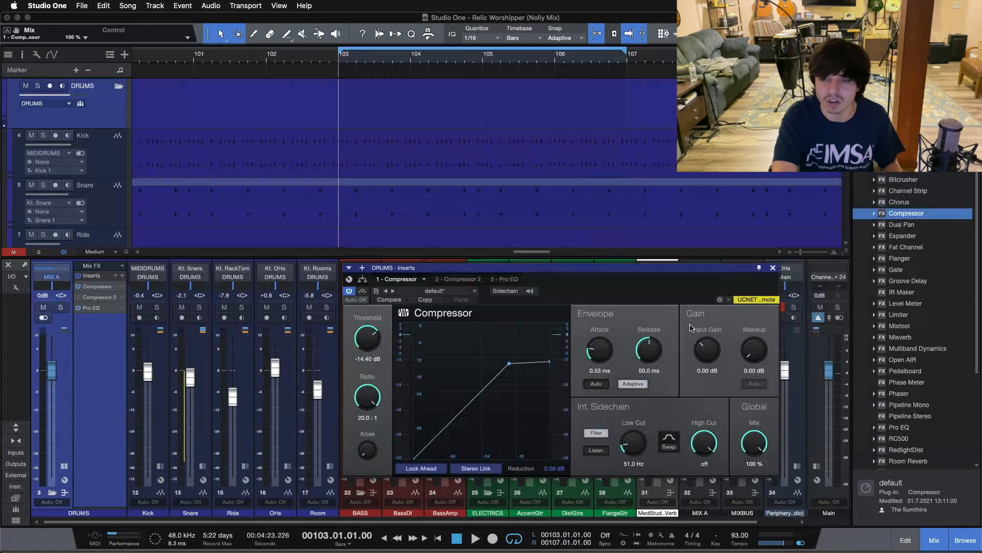
key(space)
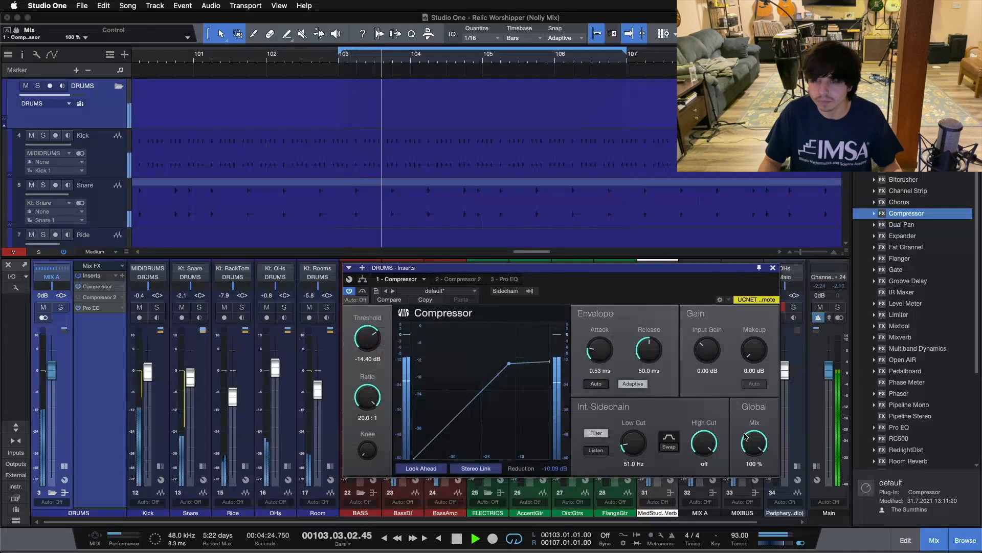
drag(745, 436, 750, 442)
scroll(749, 442, down, 7)
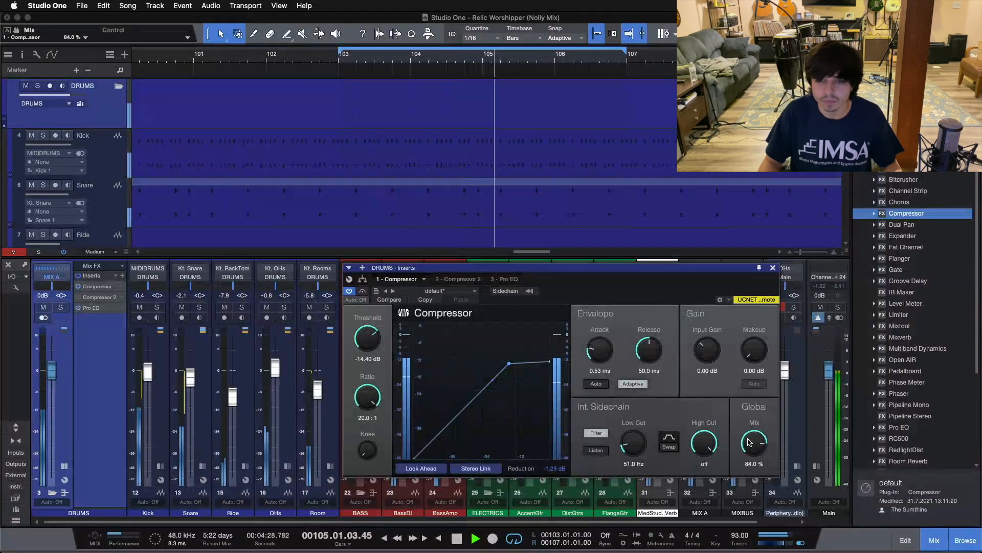
scroll(750, 442, down, 8)
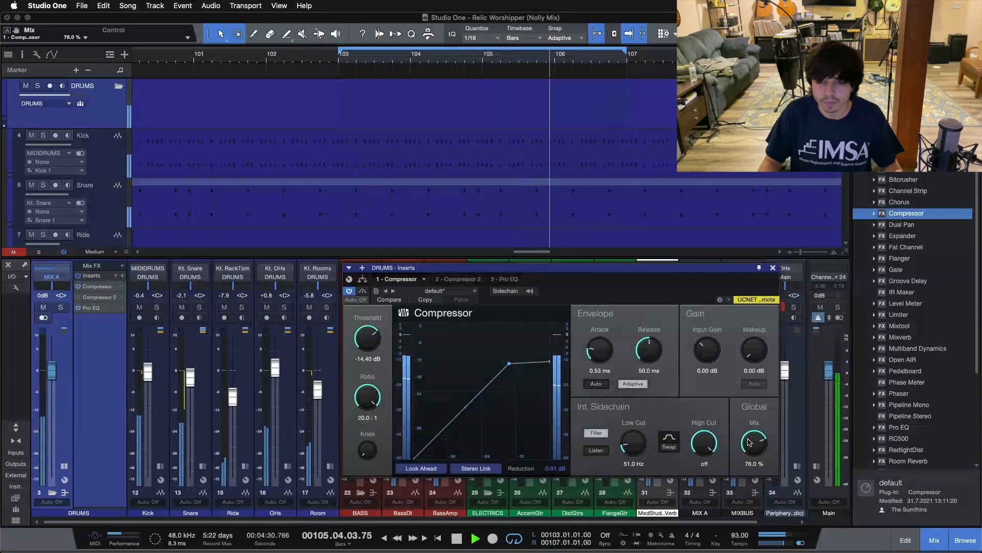
drag(749, 441, 742, 355)
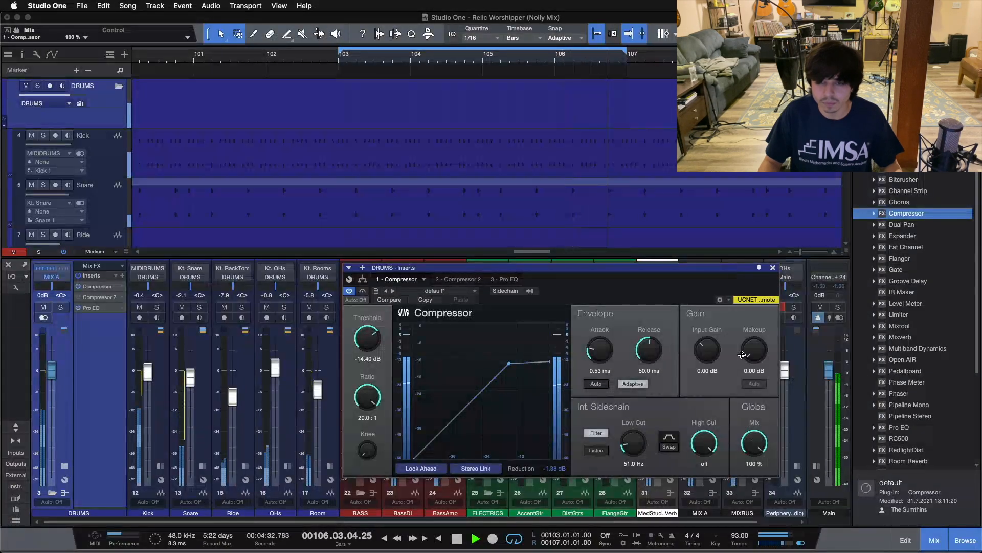
Step: Lower the first compressor's Mix to 50% during loop playback, and stop playback
drag(745, 382, 750, 443)
scroll(749, 443, down, 10)
scroll(749, 441, down, 5)
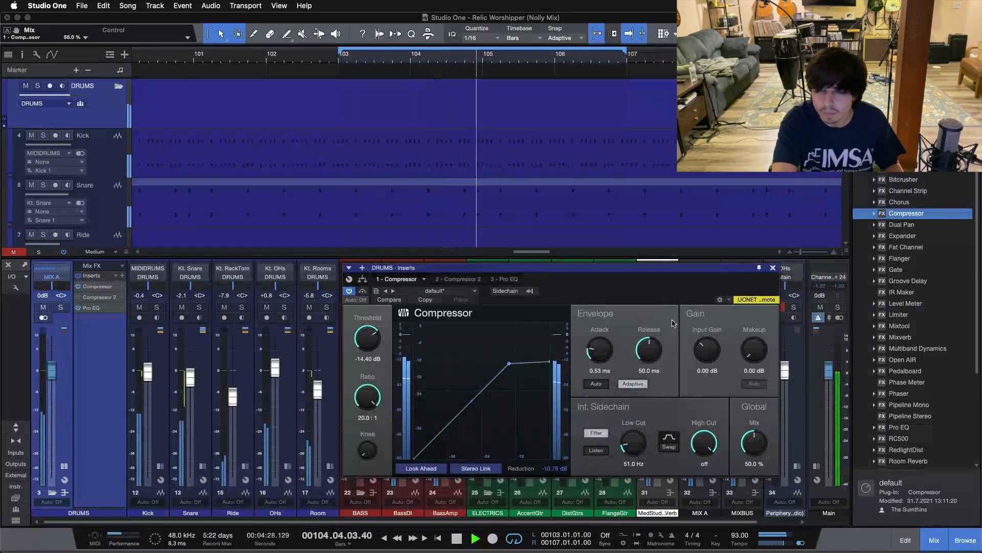
key(space)
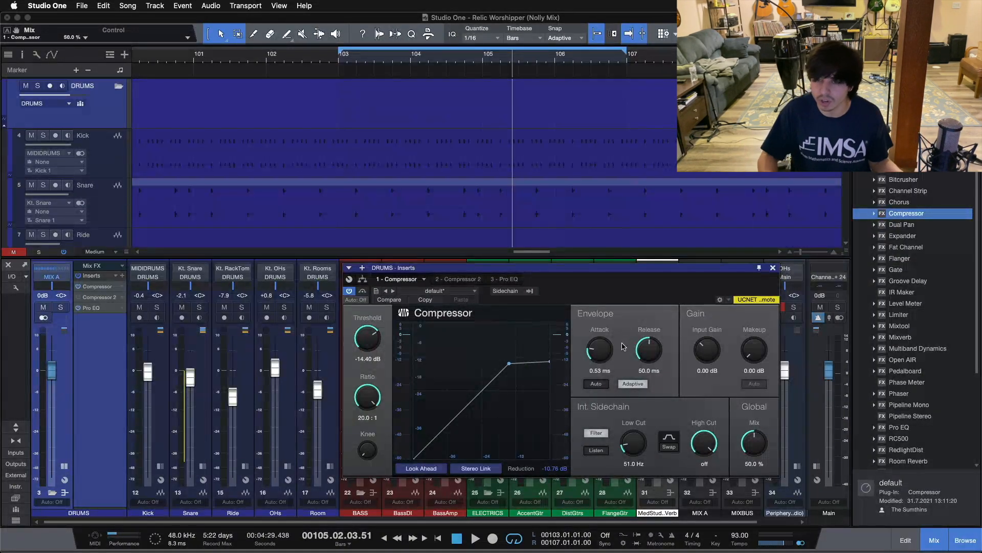
Step: With playback stopped, sweep the first compressor's Mix between 0% and 100%, and return it to 50%
drag(759, 449, 764, 335)
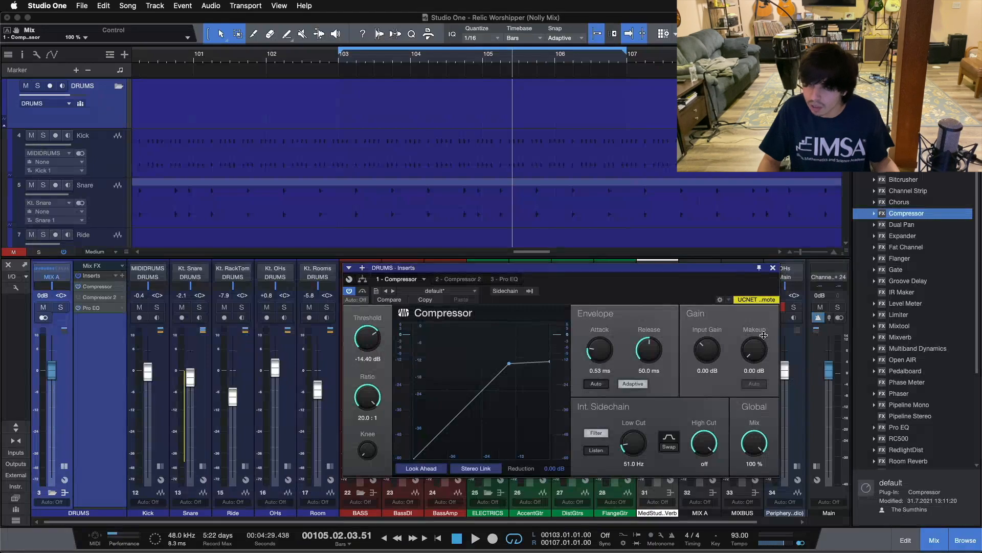
drag(765, 350, 758, 306)
drag(755, 355, 759, 280)
drag(757, 369, 746, 454)
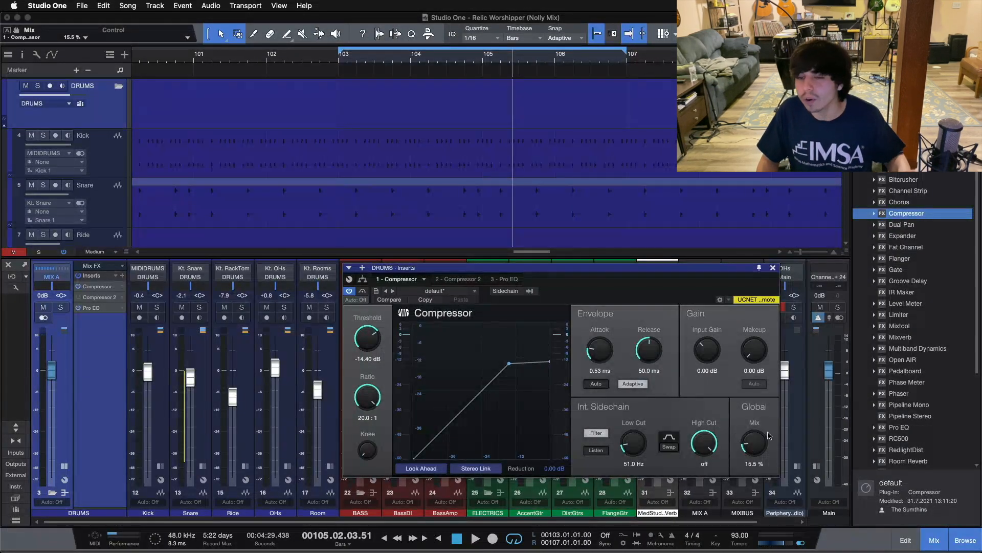
drag(758, 444, 759, 268)
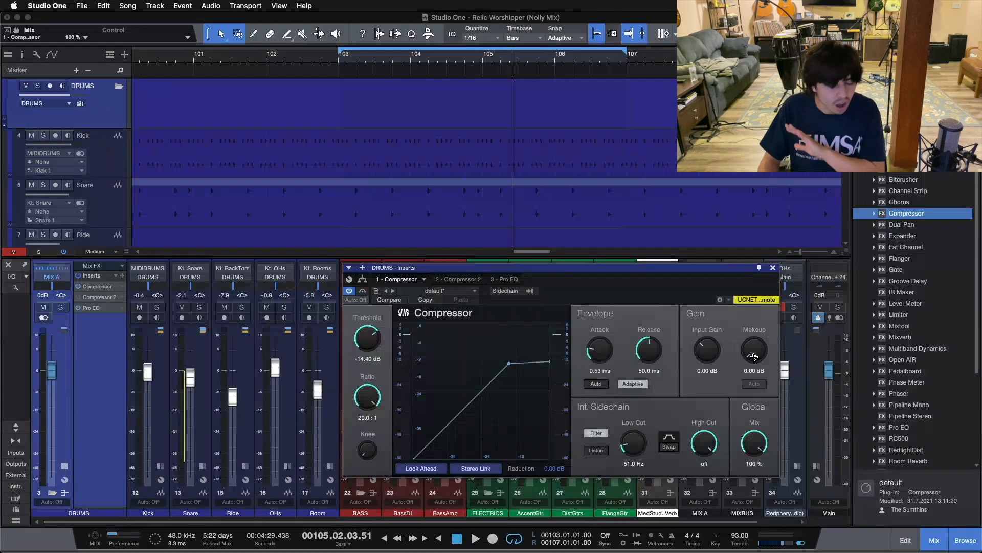
drag(755, 445, 714, 551)
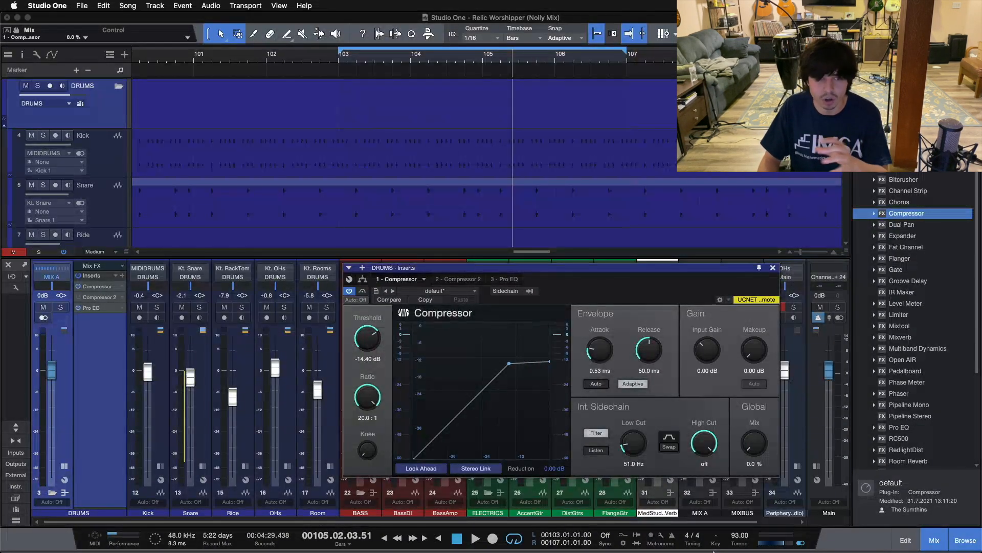
drag(712, 548, 740, 481)
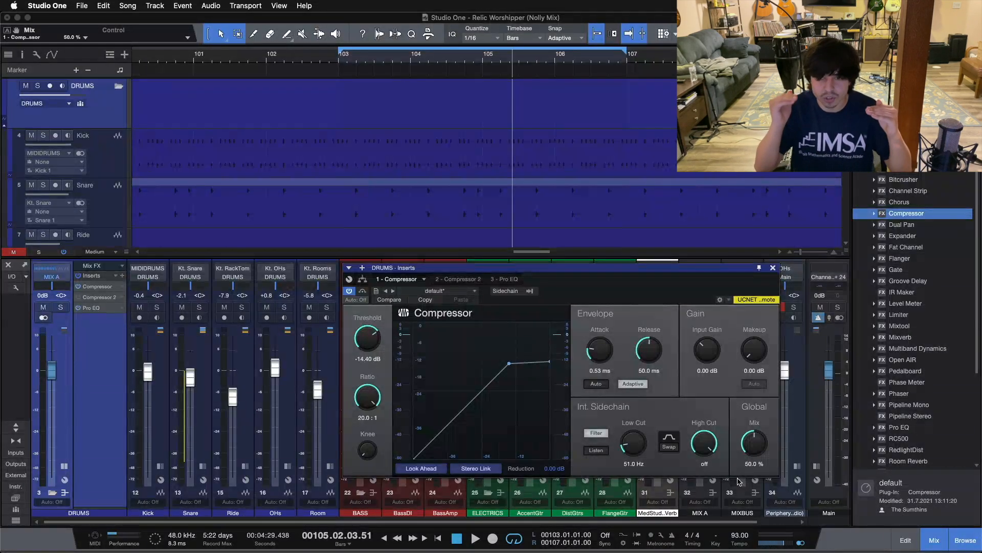
Step: Play the drum loop with the first compressor's Mix at 100%, and lower it to 0% to compare the dry sound
key(space)
drag(764, 455, 735, 409)
key(space)
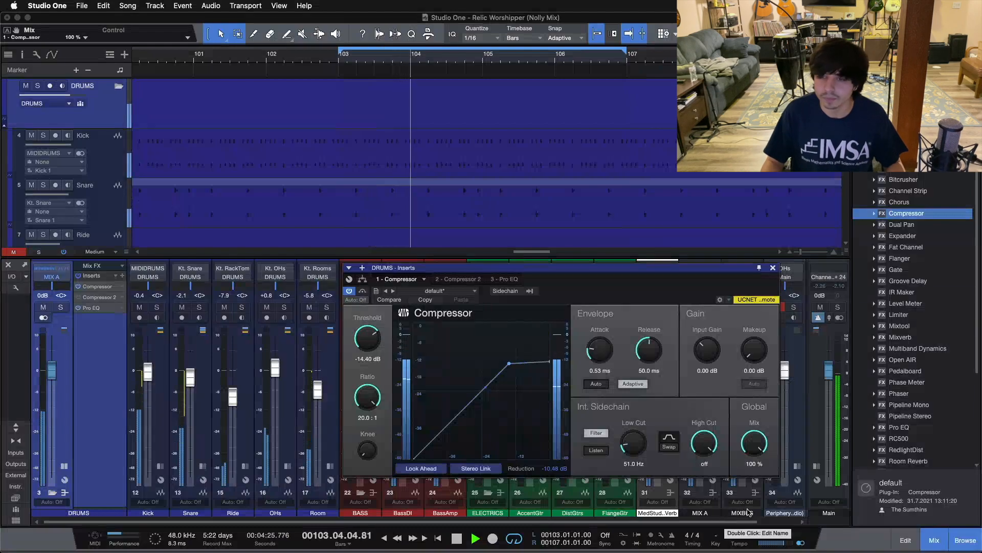
drag(754, 440, 726, 317)
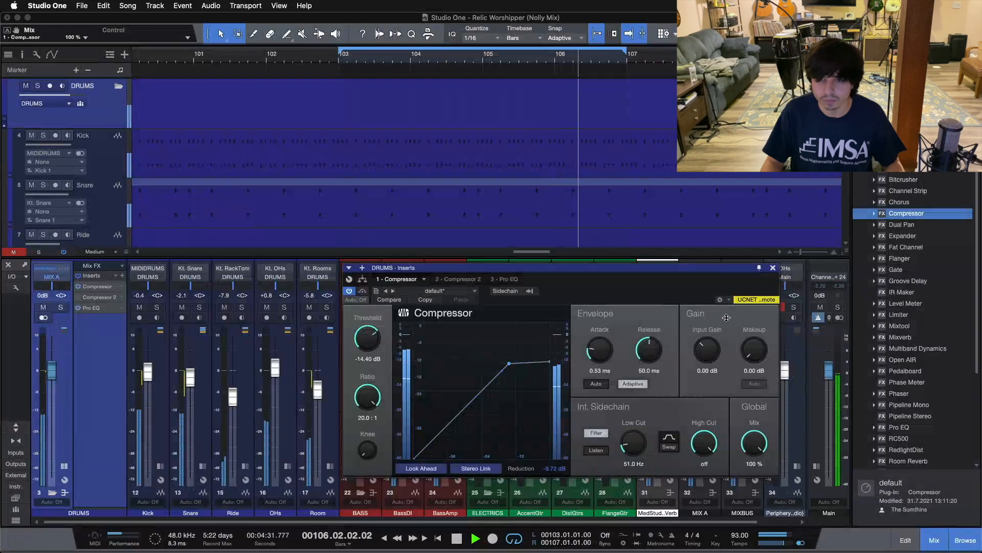
drag(724, 347, 733, 477)
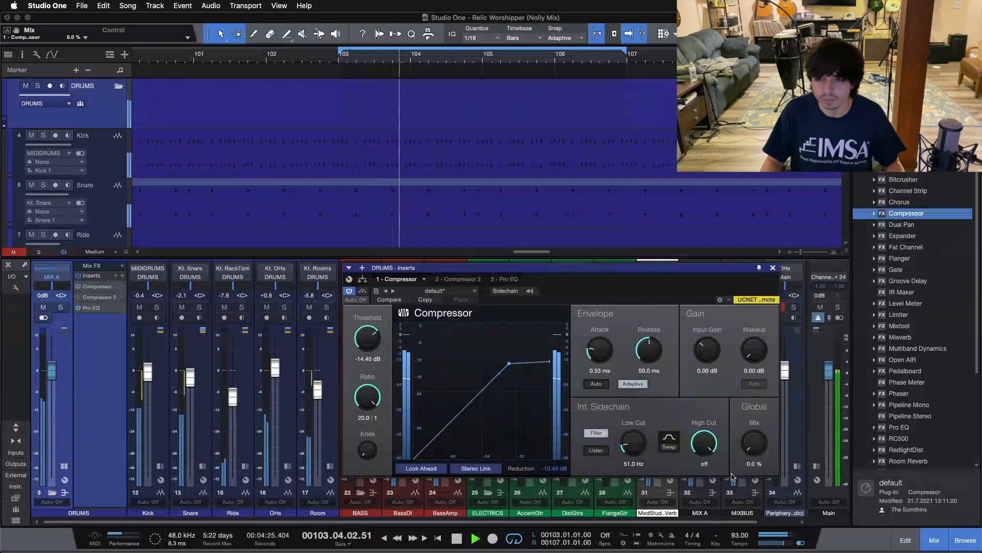
Step: Raise the first compressor's Mix to 50% while the loop plays, and stop playback
drag(754, 443, 753, 404)
scroll(760, 439, up, 6)
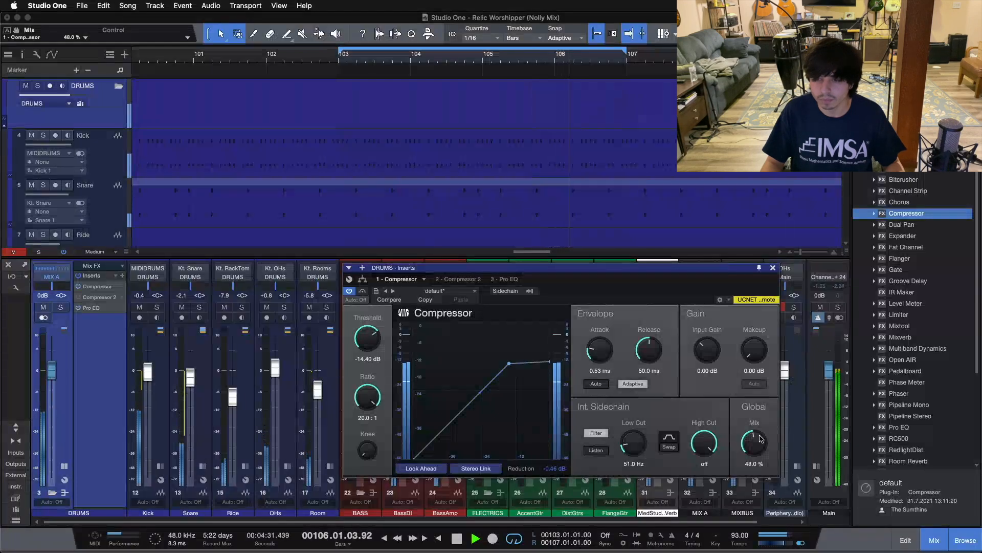
scroll(760, 438, up, 2)
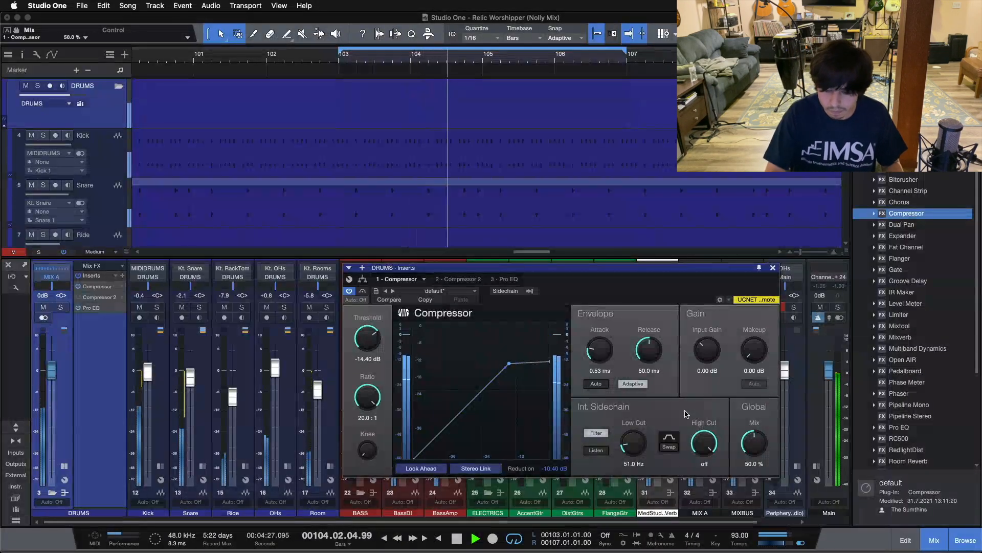
key(space)
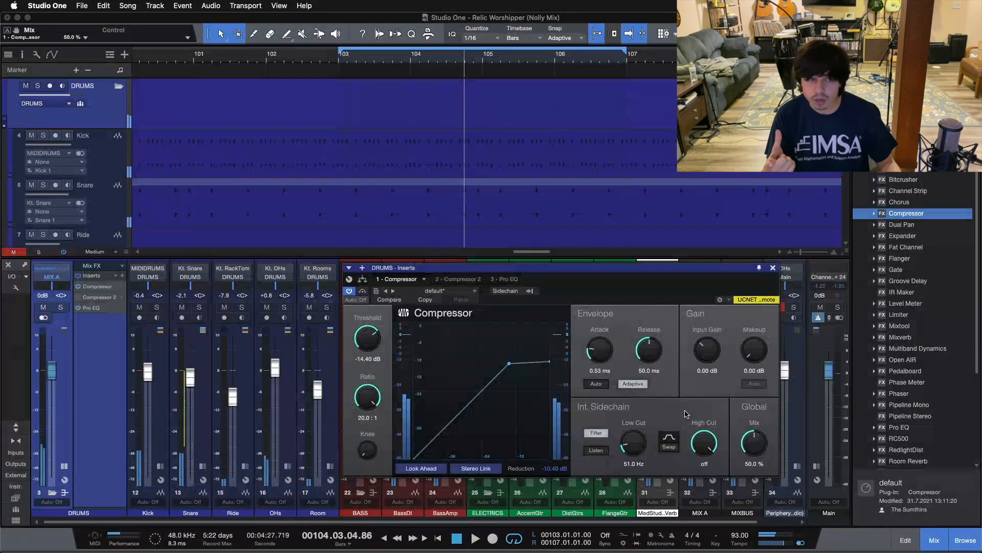